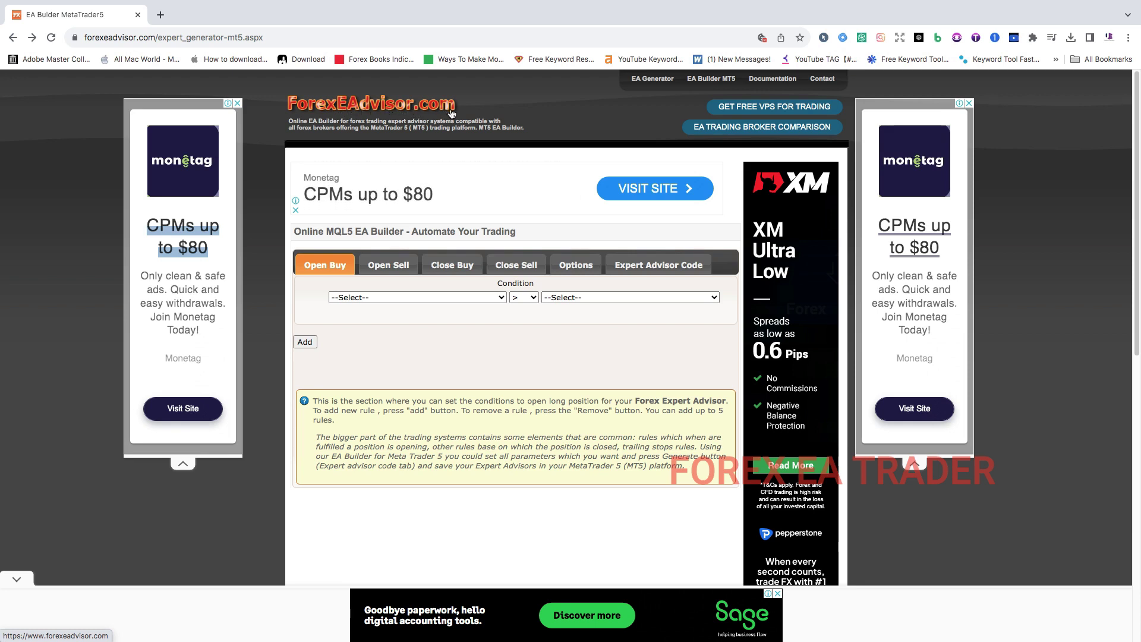
Step: Review the example RSI strategy and its Open Buy conditions on the ForexEAdvisor.com home page
{"action": "left_click", "coordinate": [315, 105]}
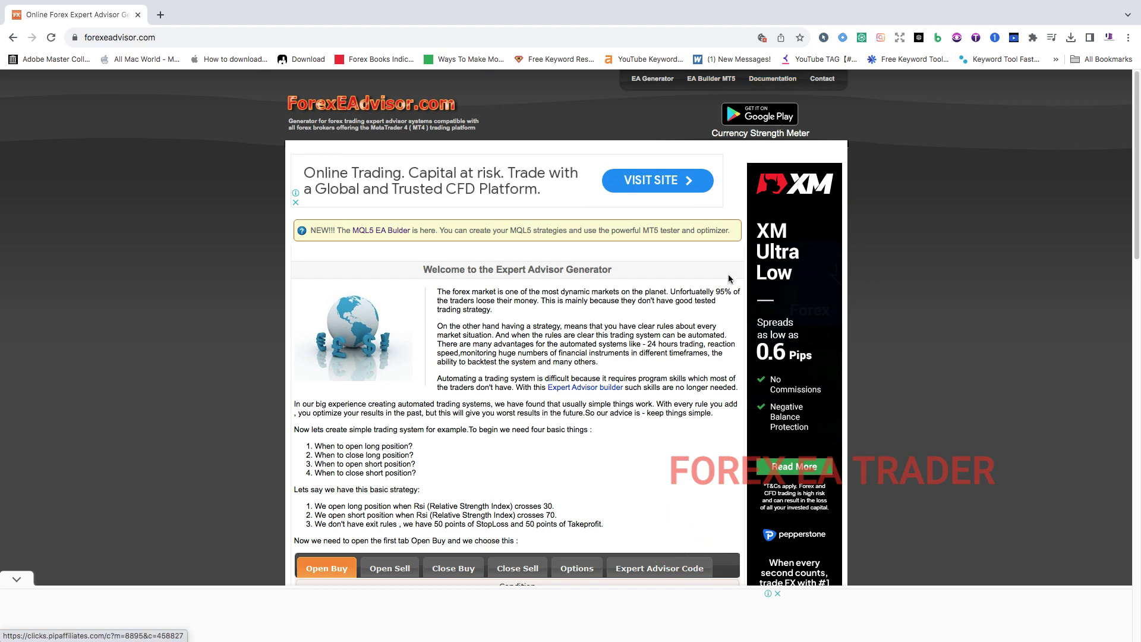
{"action": "scroll", "coordinate": [621, 372], "scroll_direction": "down", "scroll_amount": 7}
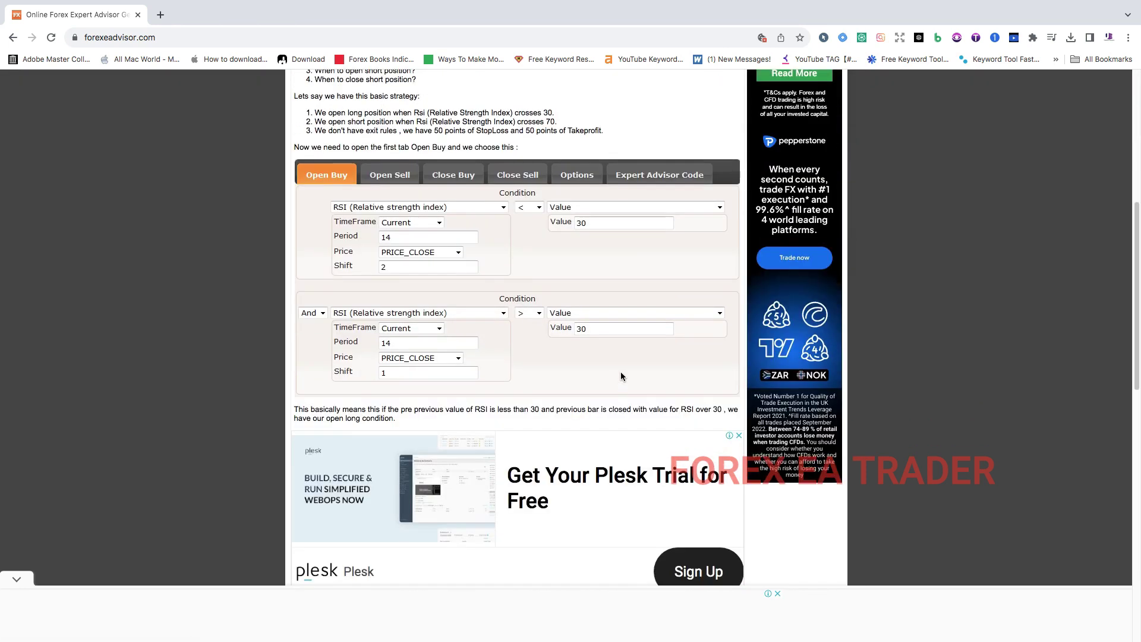
{"action": "scroll", "coordinate": [621, 372], "scroll_direction": "up", "scroll_amount": 6}
{"action": "scroll", "coordinate": [622, 368], "scroll_direction": "up", "scroll_amount": 1}
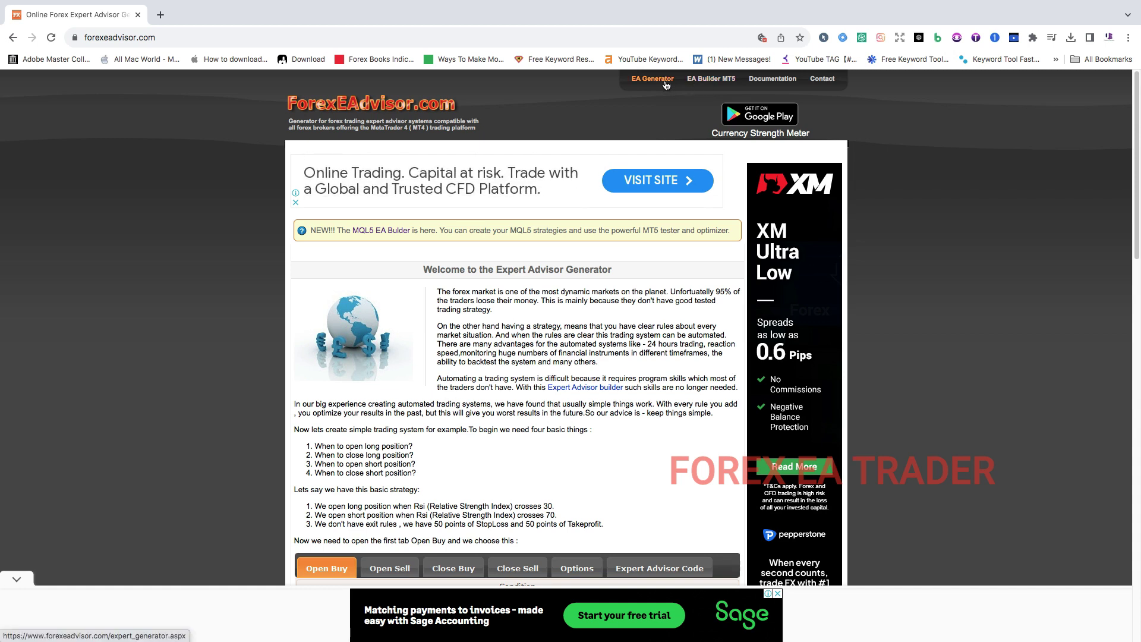
Step: Open the MT5 EA builder and set the Open Buy condition's first operand to MA (Moving Average) on the Current timeframe
{"action": "left_click", "coordinate": [698, 84]}
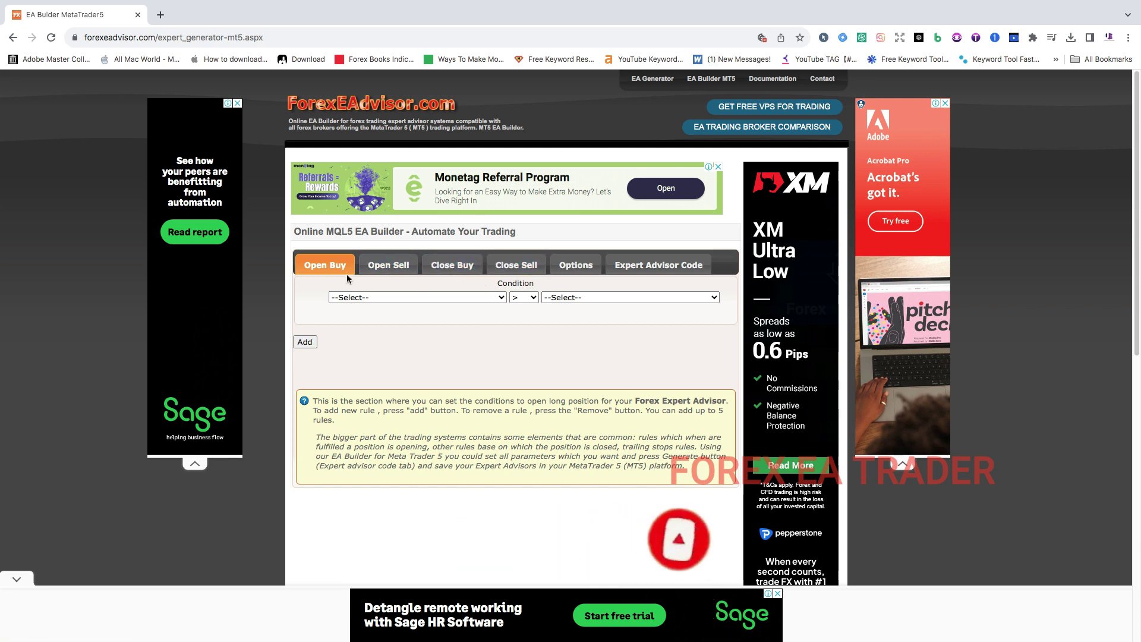
{"action": "left_click", "coordinate": [365, 299]}
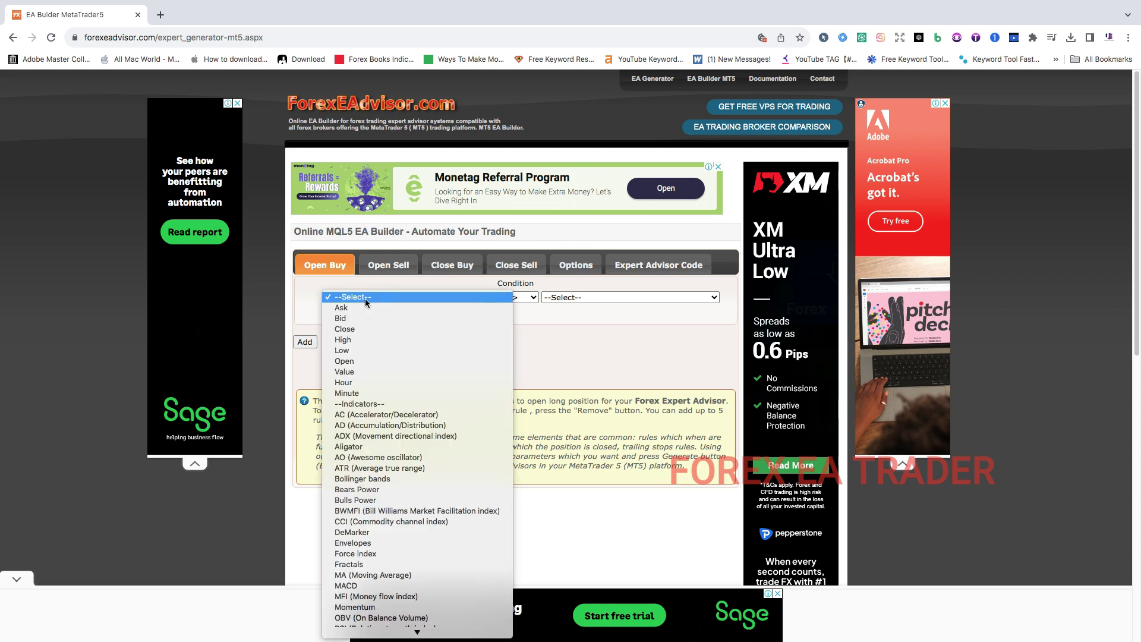
{"action": "scroll", "coordinate": [381, 497], "scroll_direction": "down", "scroll_amount": 2}
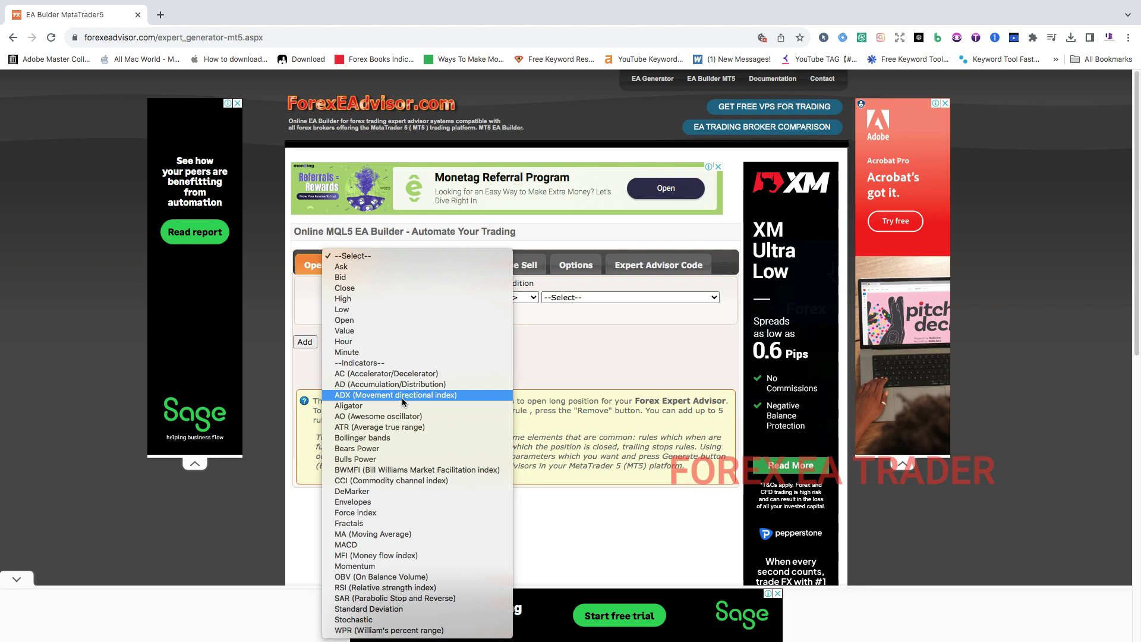
{"action": "left_click", "coordinate": [383, 534]}
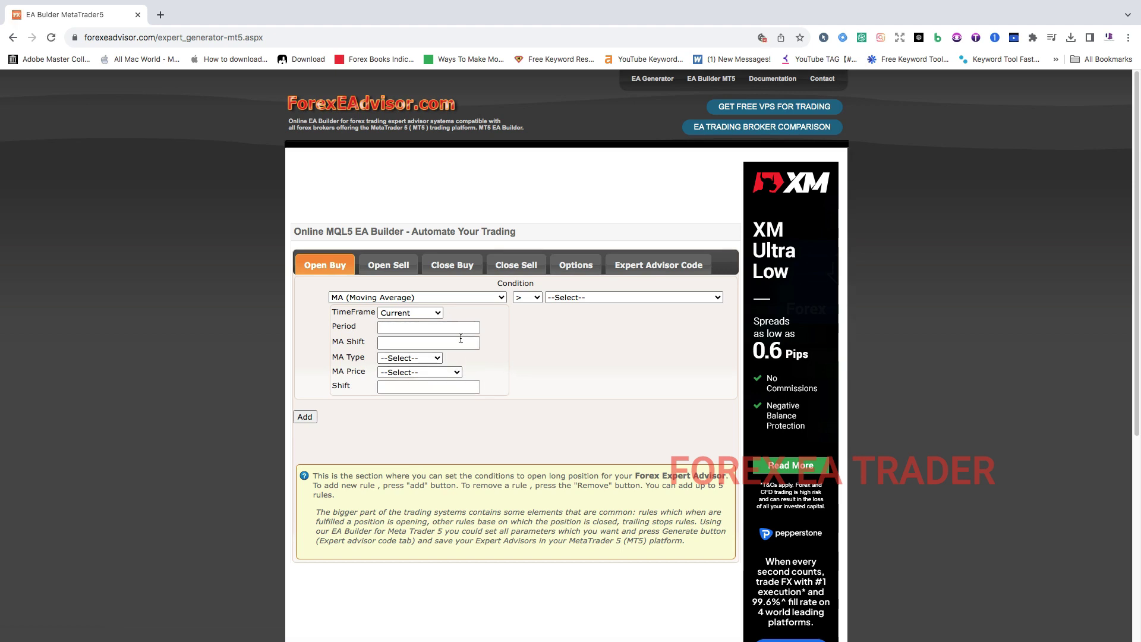
{"action": "left_click", "coordinate": [438, 315]}
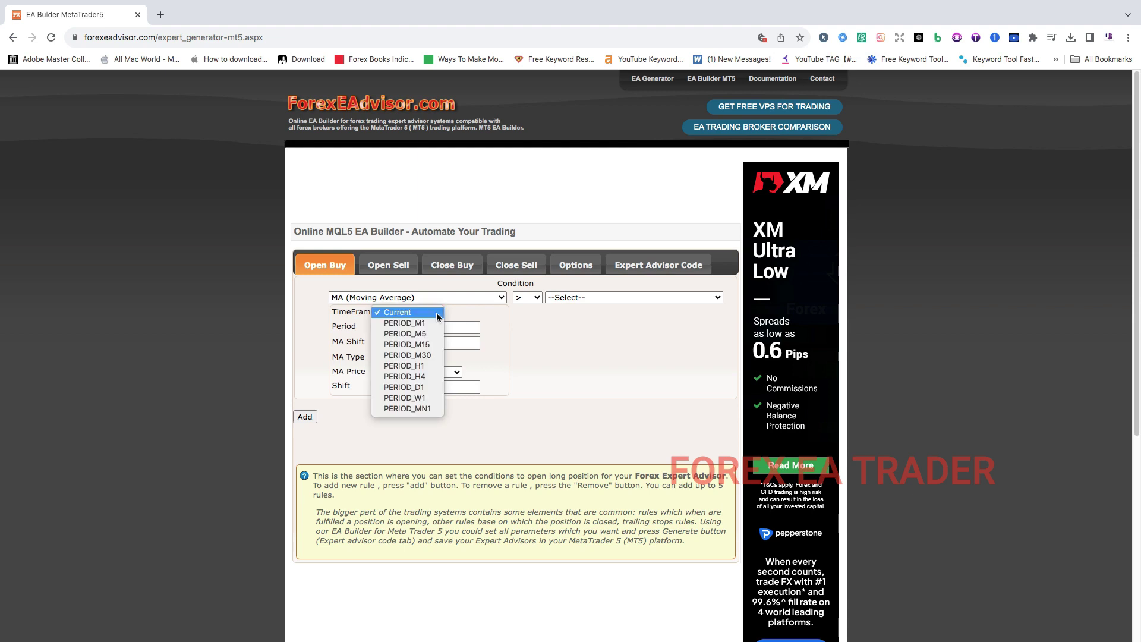
{"action": "left_click", "coordinate": [424, 314]}
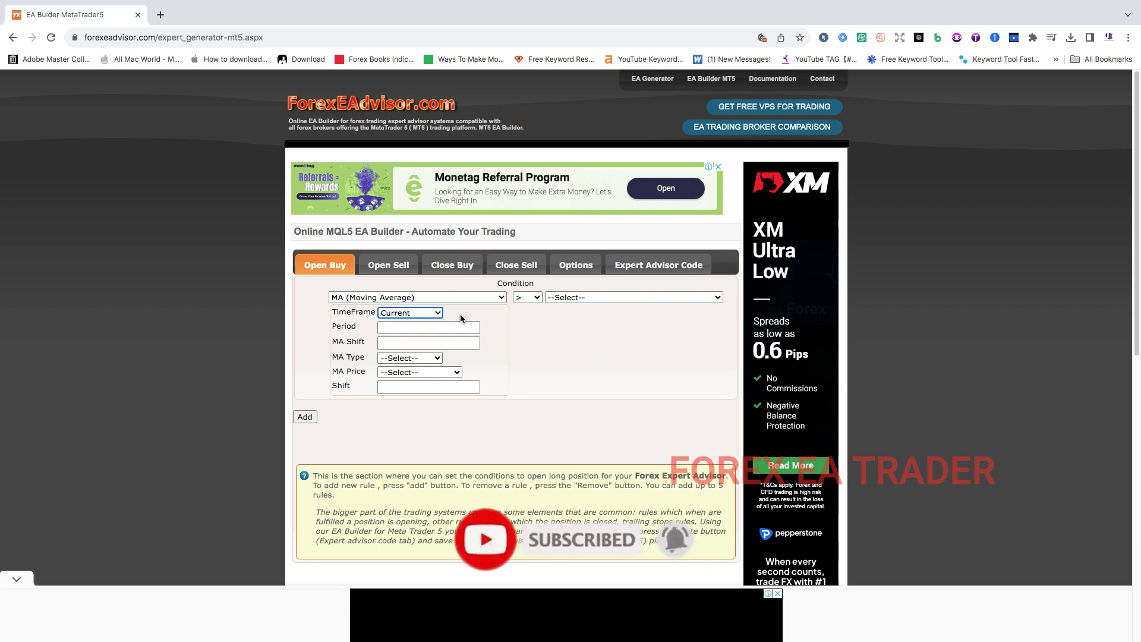
{"action": "left_click", "coordinate": [438, 312]}
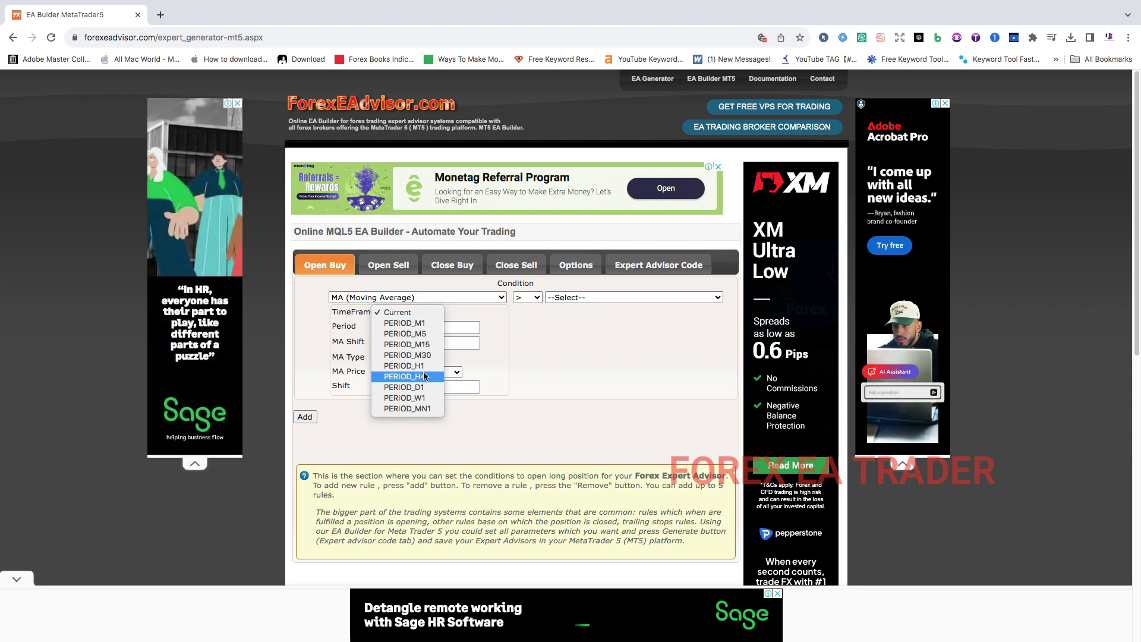
{"action": "left_click", "coordinate": [409, 314]}
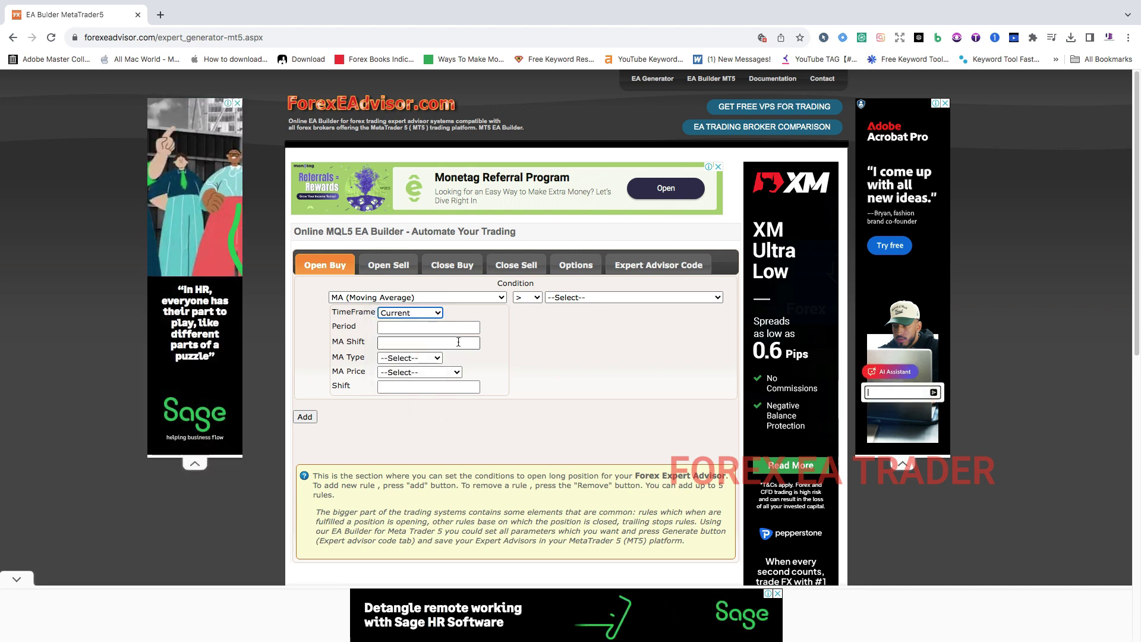
Step: Set the first moving average's period to 1 and its MA shift to 0
{"action": "left_click", "coordinate": [409, 329]}
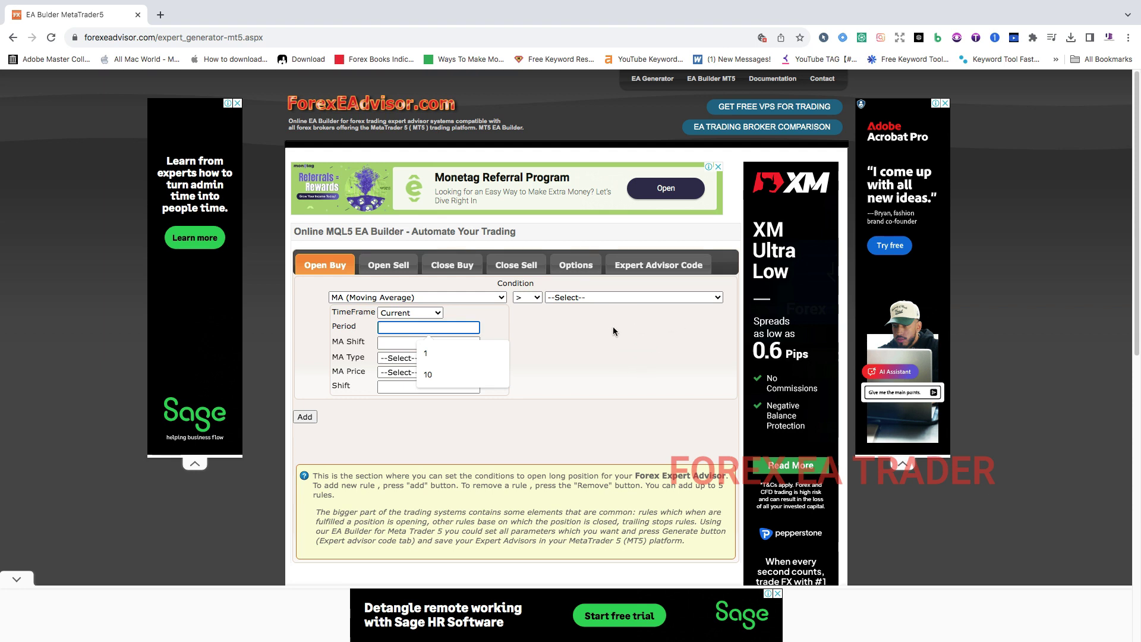
{"action": "left_click", "coordinate": [427, 355]}
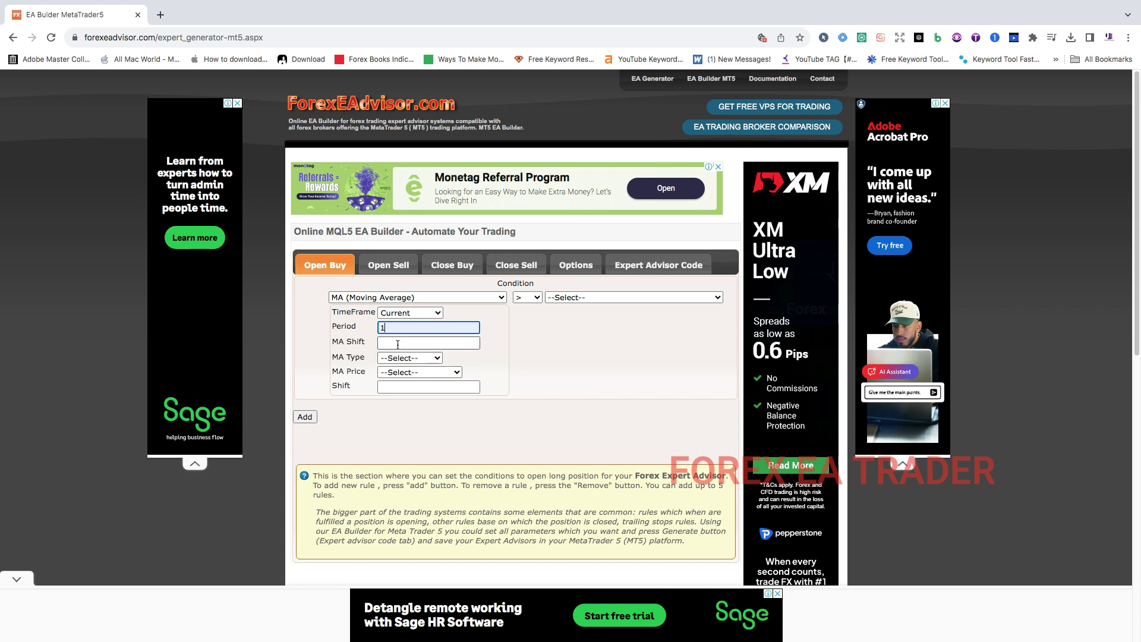
{"action": "left_click", "coordinate": [397, 344]}
{"action": "left_click", "coordinate": [400, 355]}
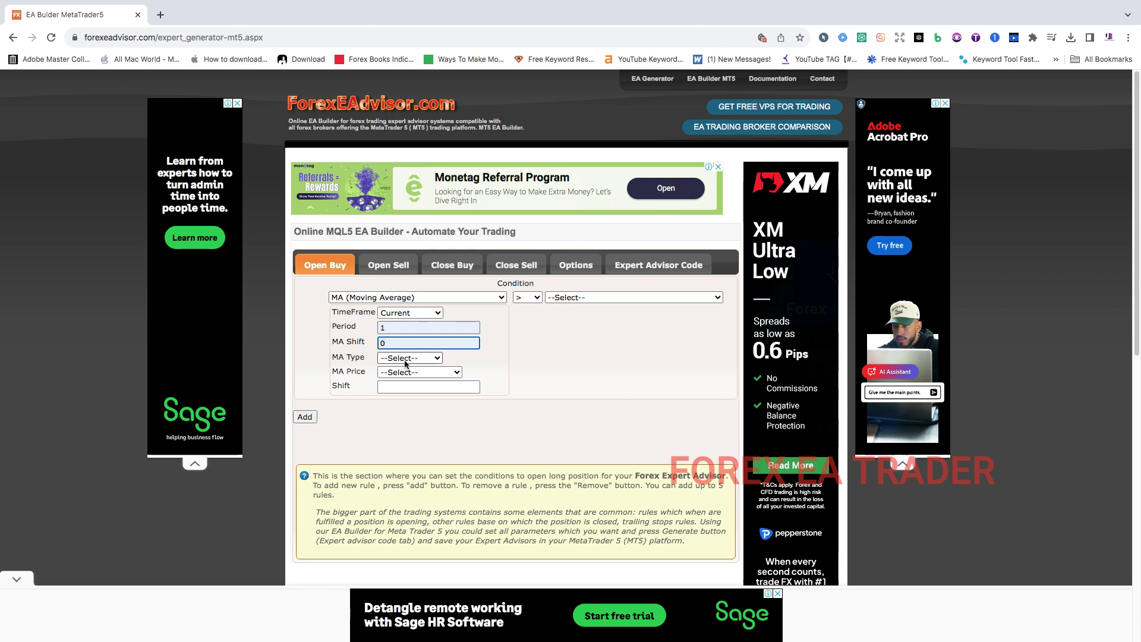
Step: Set the first moving average's type to MODE_EMA, its price to PRICE_CLOSE and its shift to 0
{"action": "left_click", "coordinate": [411, 358]}
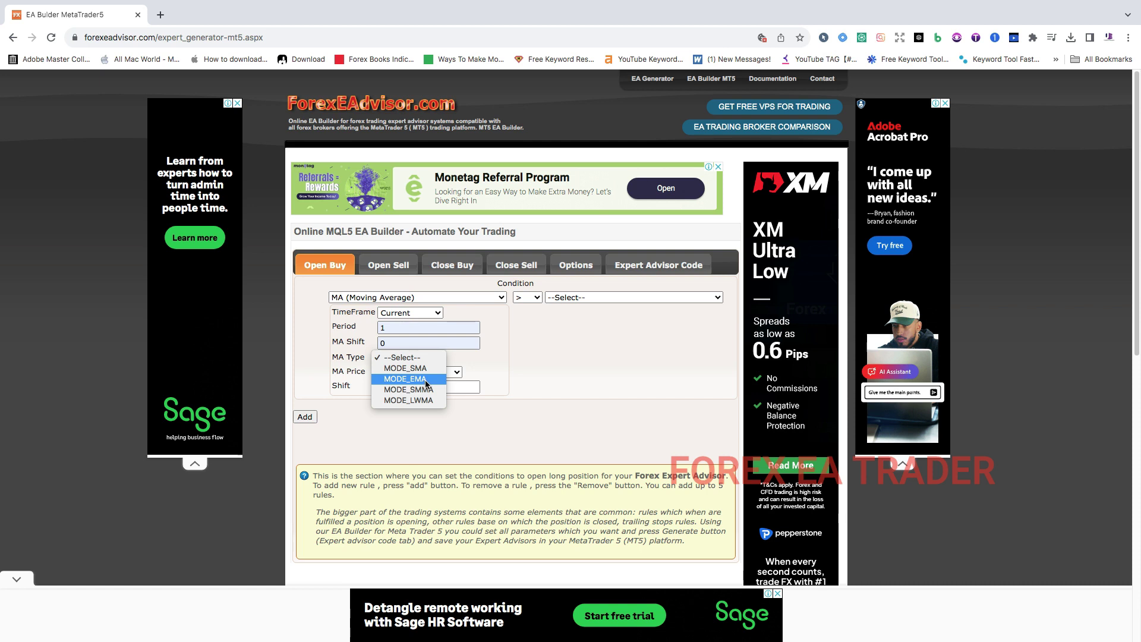
{"action": "left_click", "coordinate": [425, 382]}
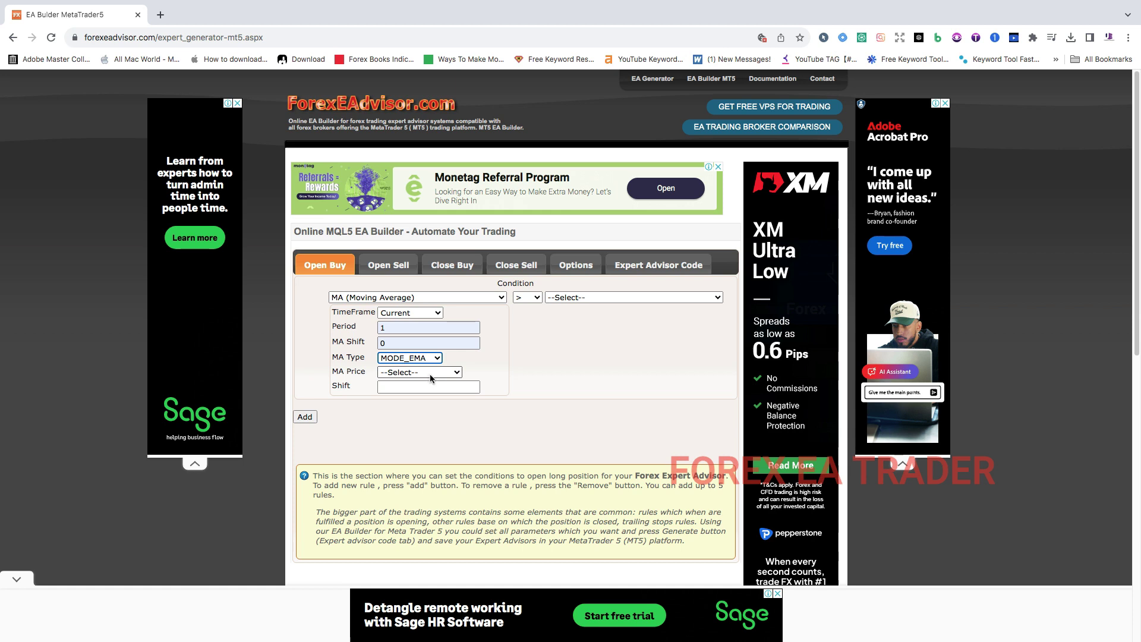
{"action": "left_click", "coordinate": [431, 378]}
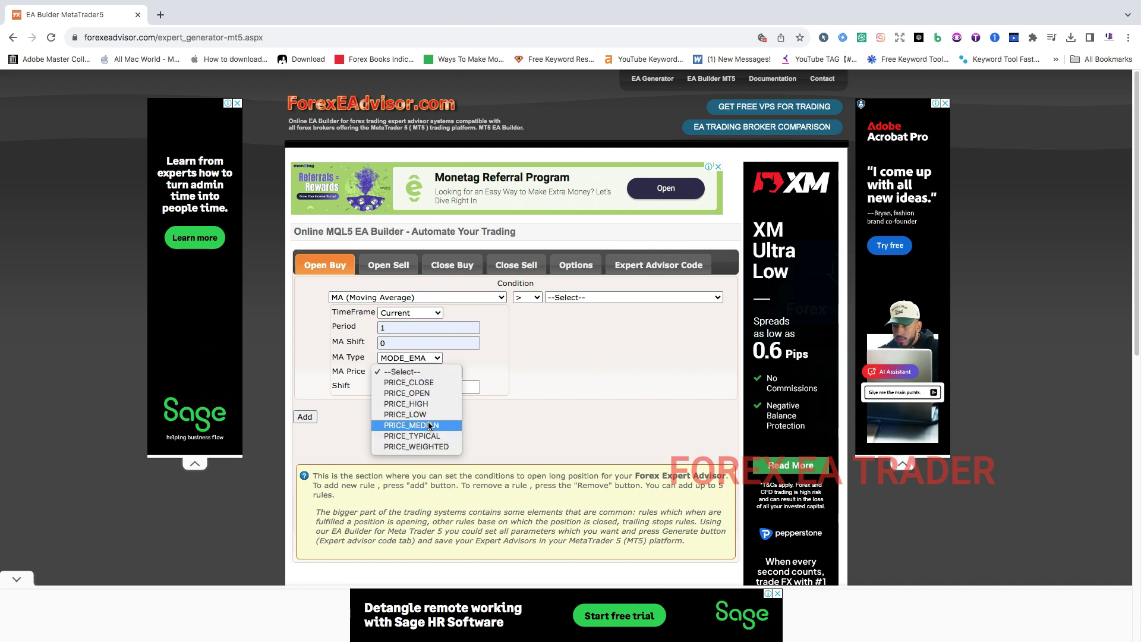
{"action": "left_click", "coordinate": [424, 384]}
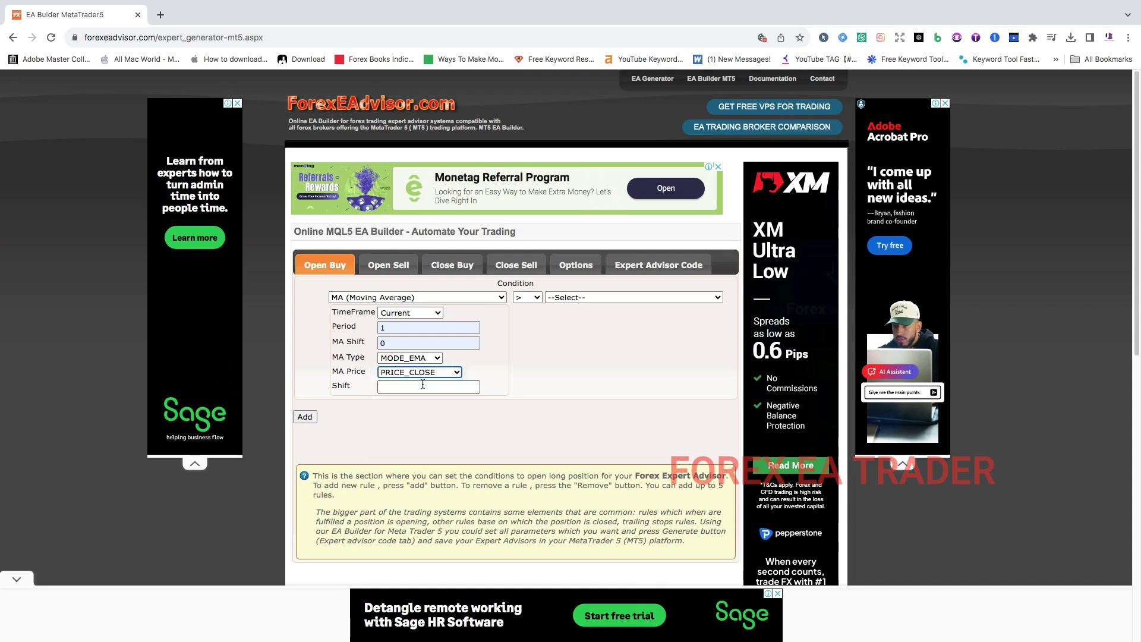
{"action": "left_click", "coordinate": [414, 388]}
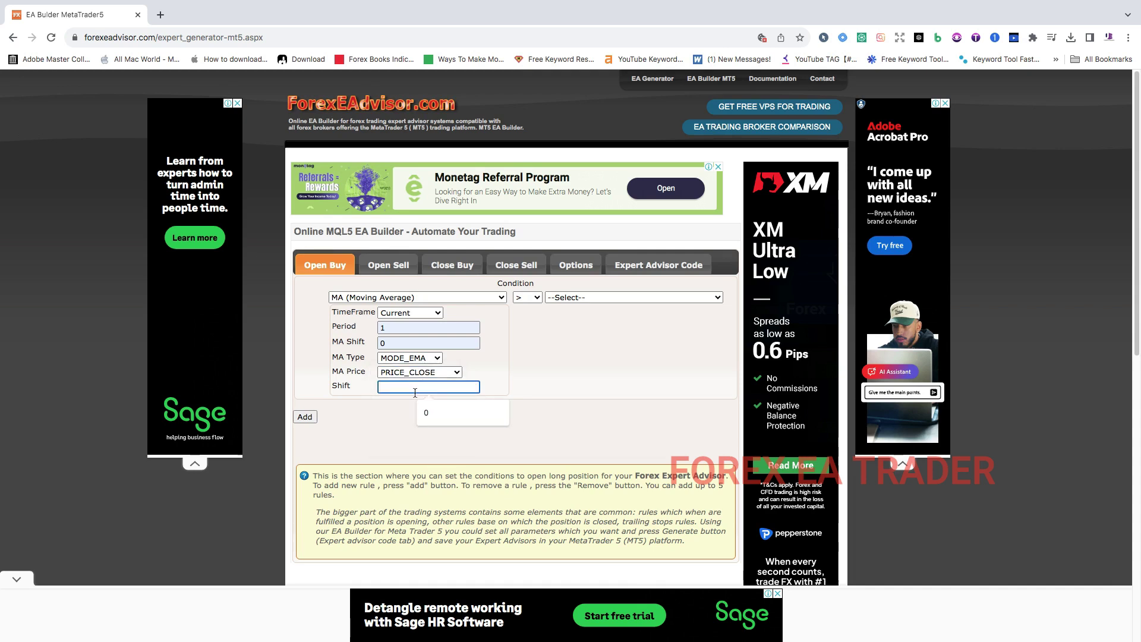
{"action": "left_click", "coordinate": [431, 420]}
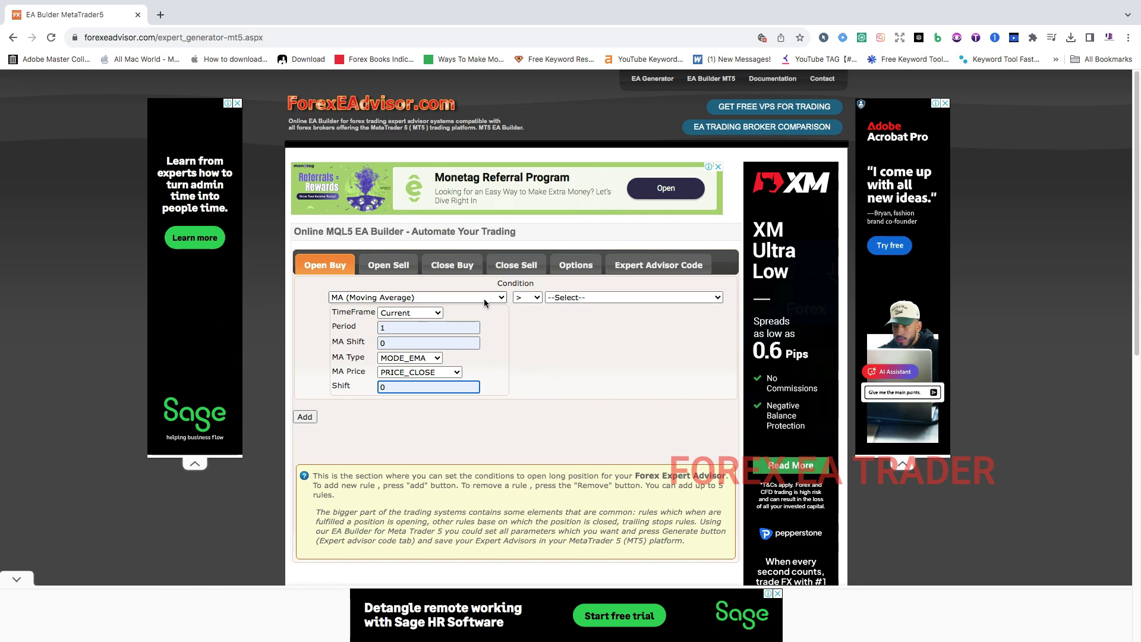
Step: Keep the > comparison and choose MA (Moving Average) as the condition's second operand
{"action": "left_click", "coordinate": [527, 298]}
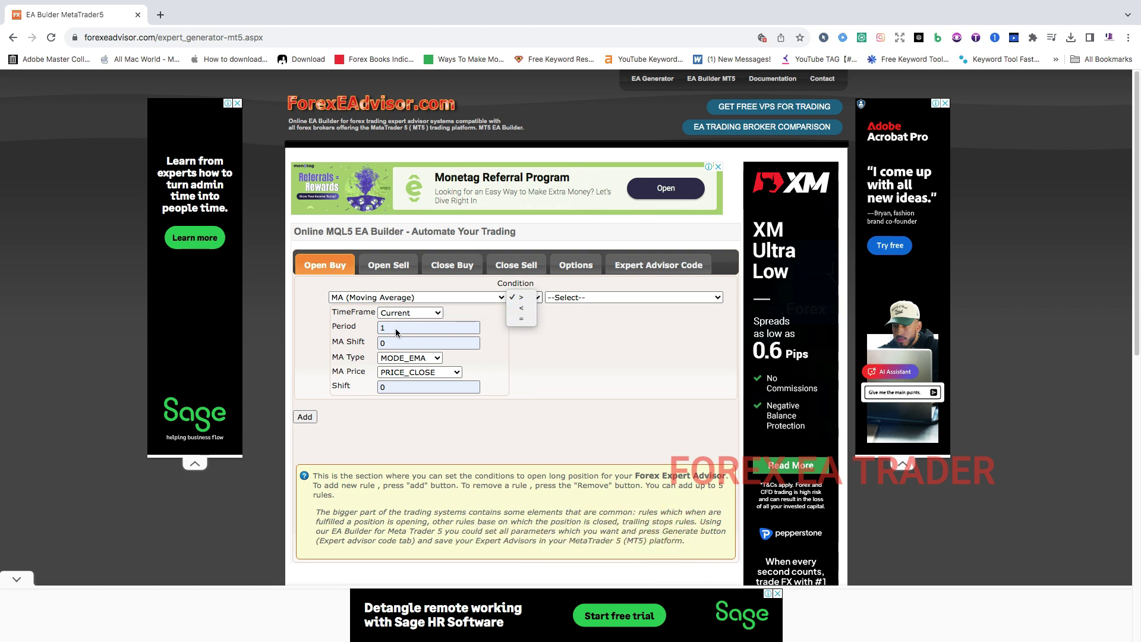
{"action": "left_click", "coordinate": [526, 301]}
{"action": "left_click", "coordinate": [582, 298]}
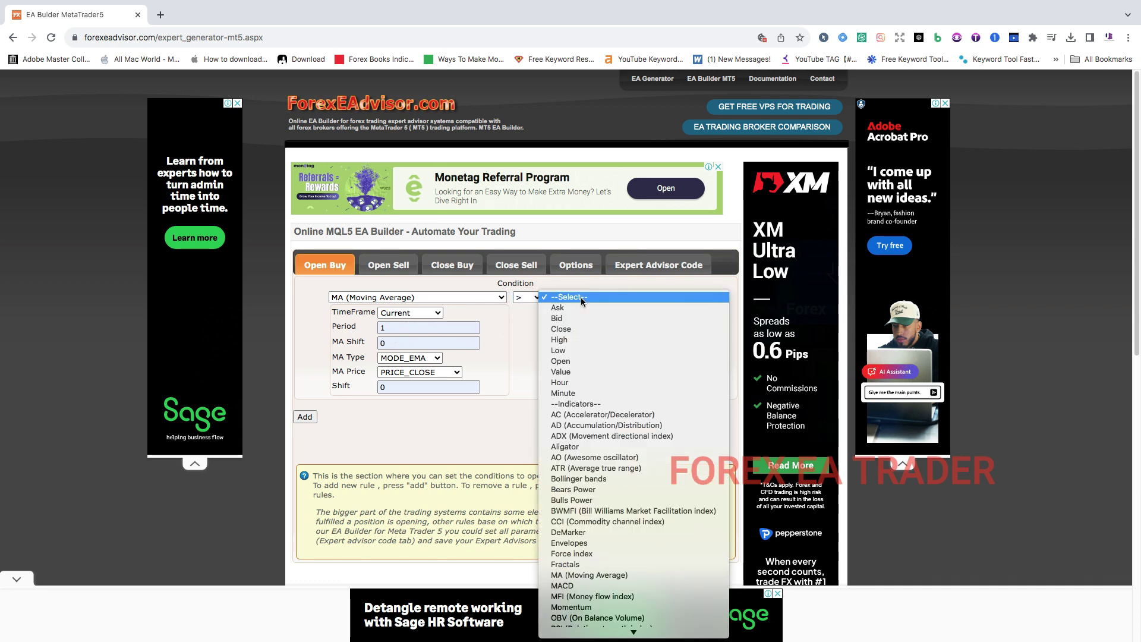
{"action": "left_click", "coordinate": [592, 575]}
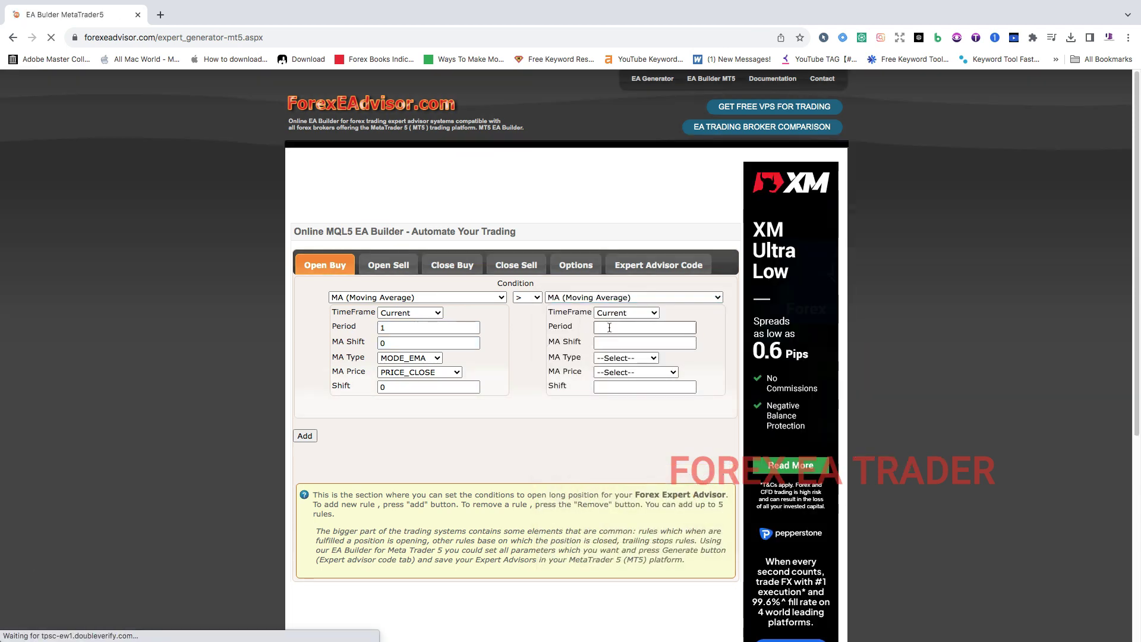
Step: Set the second moving average's period to 3 and its MA shift to 0
{"action": "left_click", "coordinate": [610, 327]}
{"action": "left_click", "coordinate": [646, 375]}
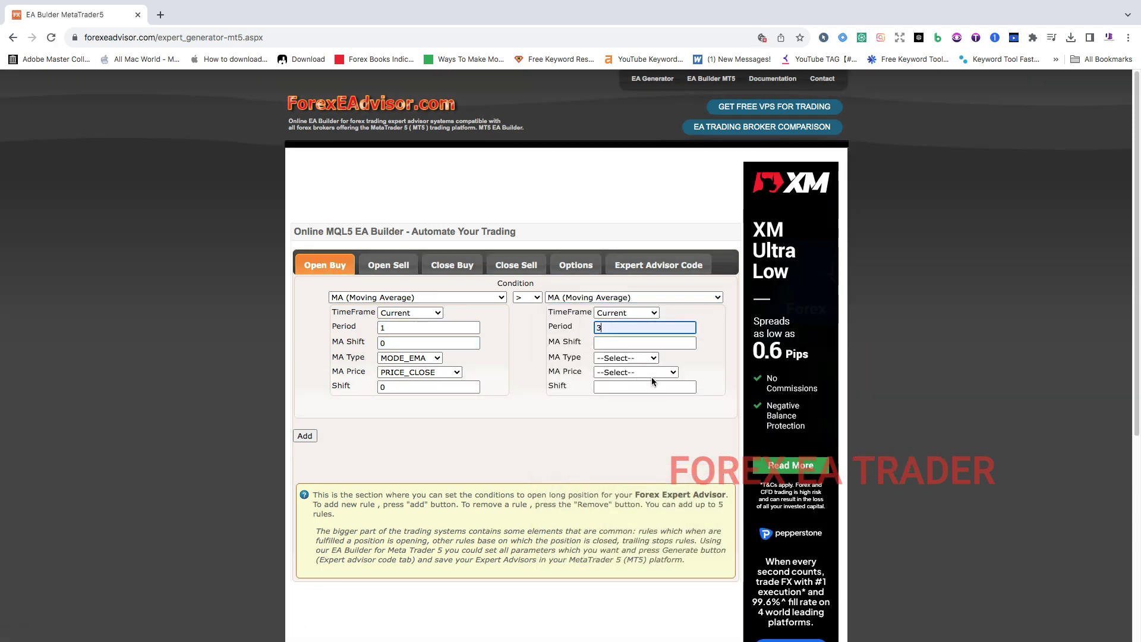
{"action": "left_click", "coordinate": [604, 345]}
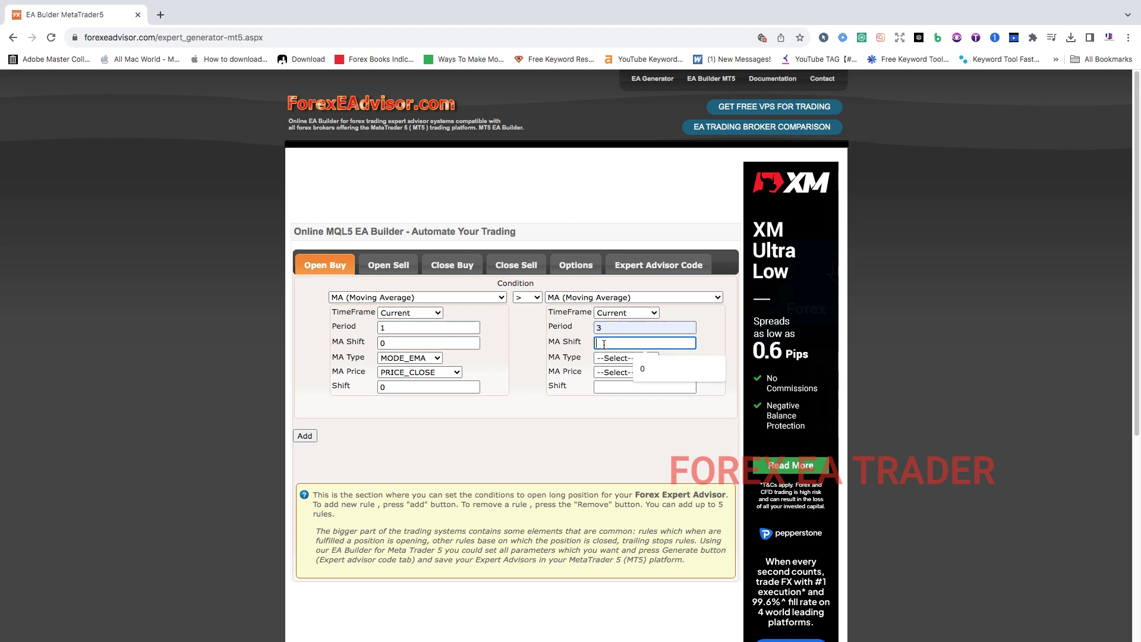
{"action": "left_click", "coordinate": [651, 373]}
Step: Set the second moving average's type to MODE_EMA, its price to PRICE_CLOSE and its shift to 0
{"action": "left_click", "coordinate": [622, 358]}
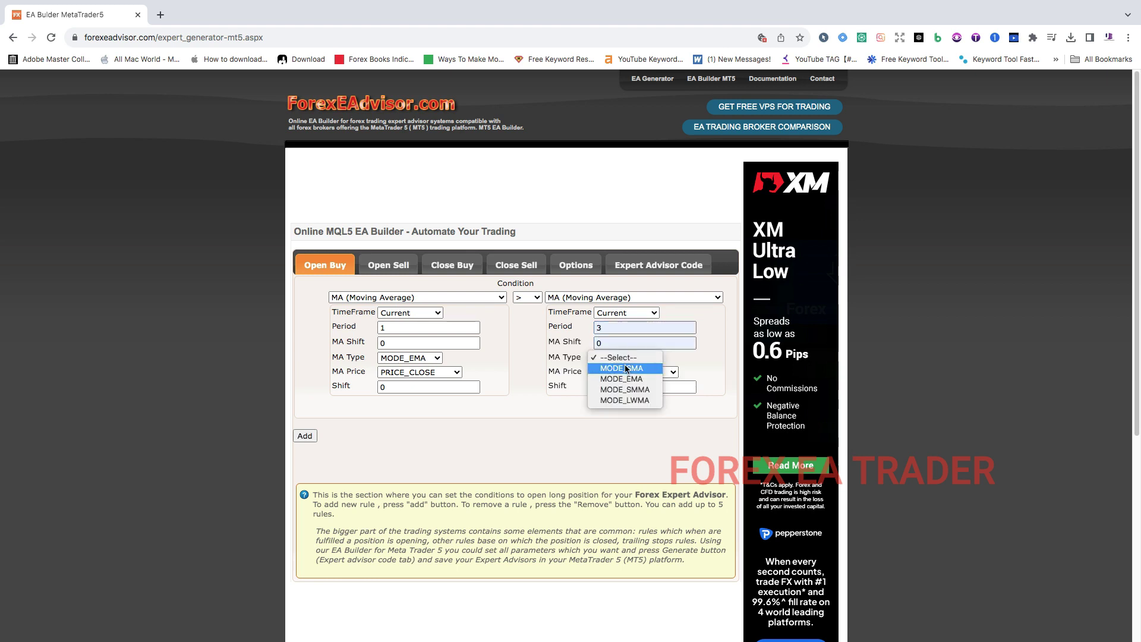
{"action": "left_click", "coordinate": [625, 378]}
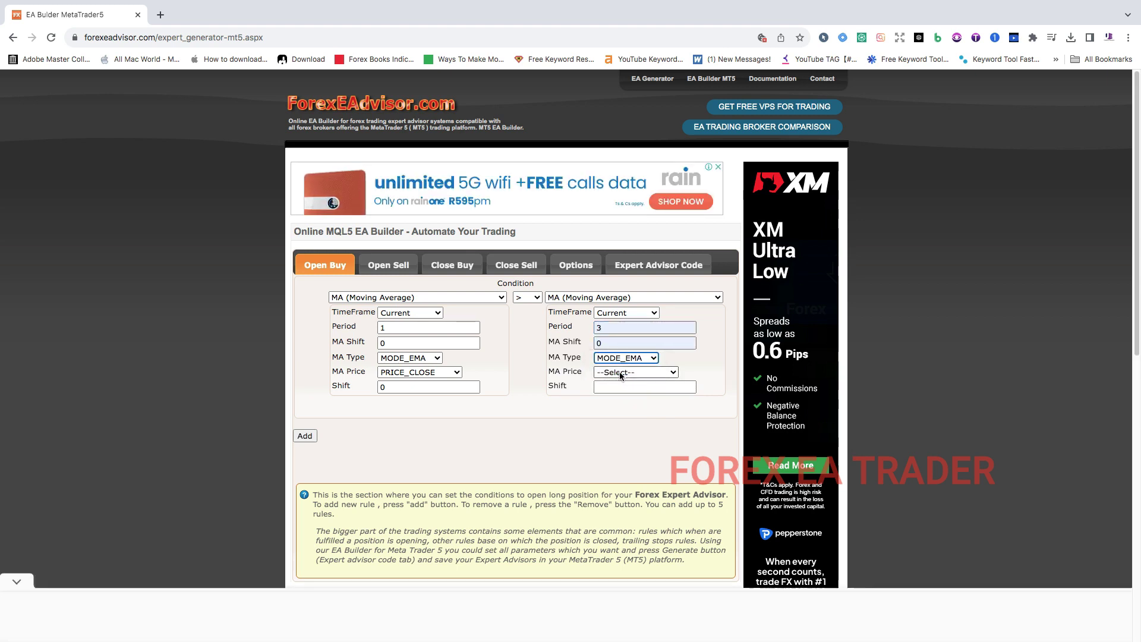
{"action": "left_click", "coordinate": [616, 372]}
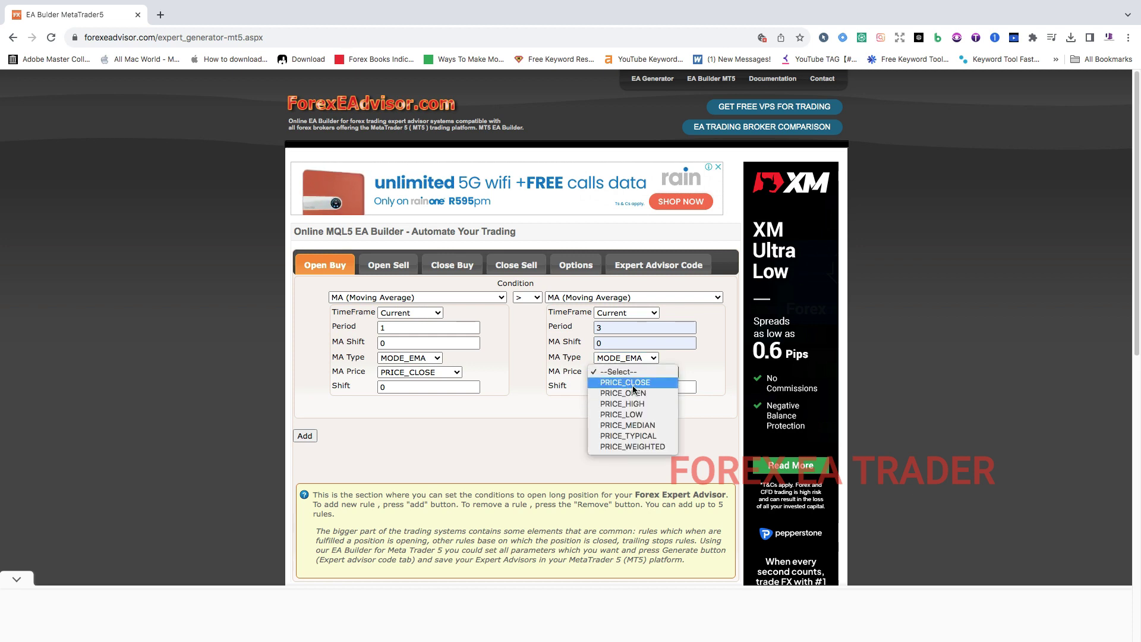
{"action": "left_click", "coordinate": [625, 386]}
{"action": "left_click", "coordinate": [608, 387]}
{"action": "left_click", "coordinate": [647, 413]}
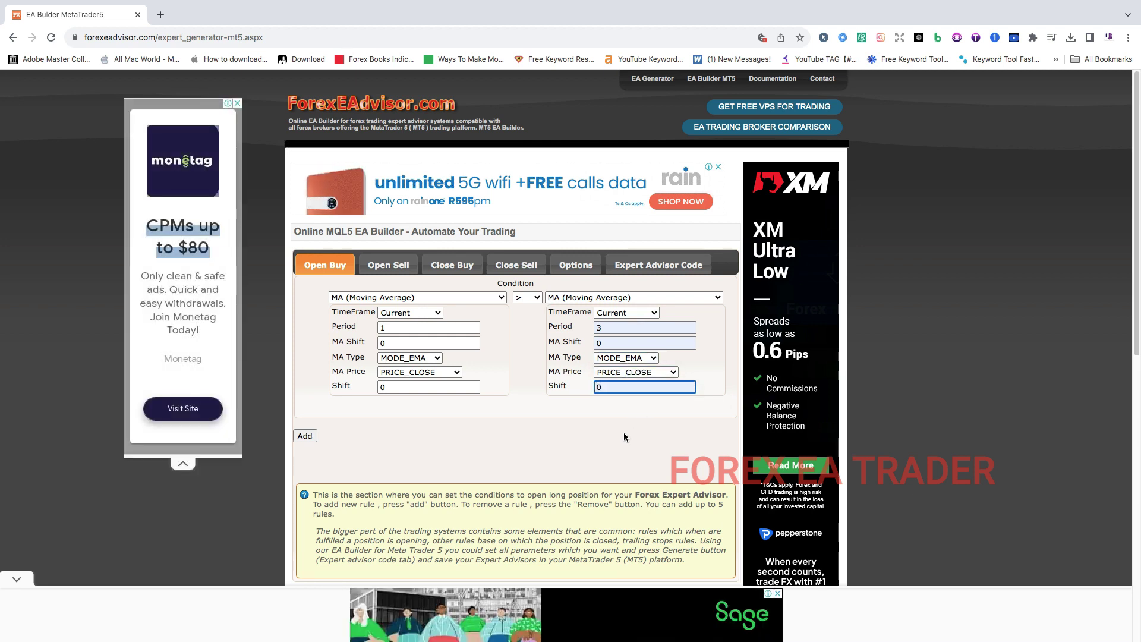
{"action": "left_click", "coordinate": [608, 415]}
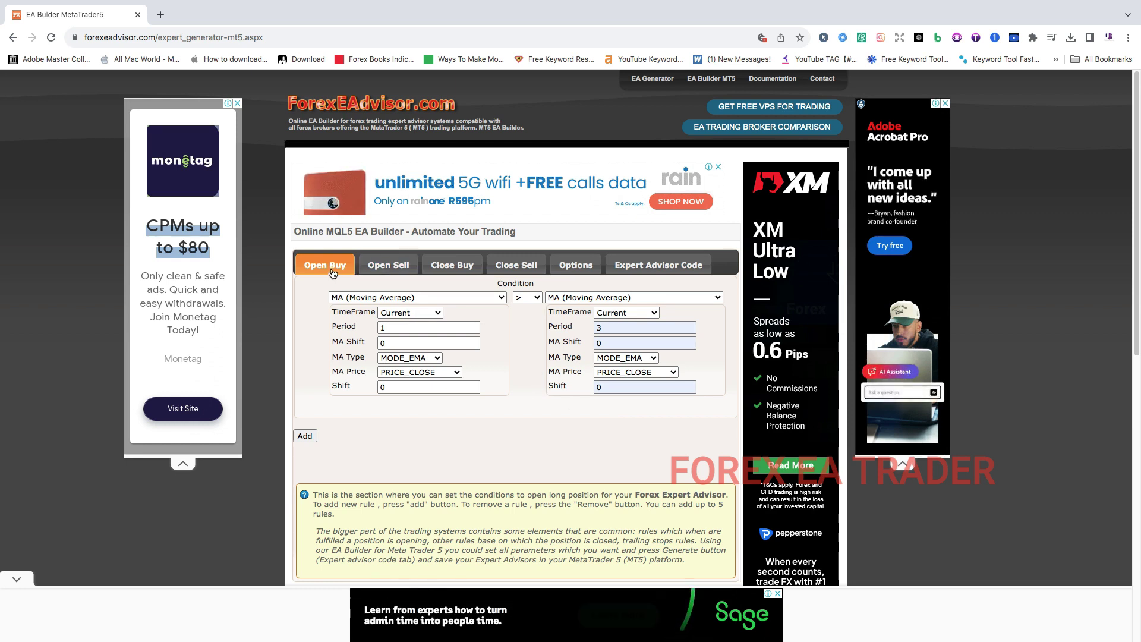
{"action": "left_click", "coordinate": [308, 437]}
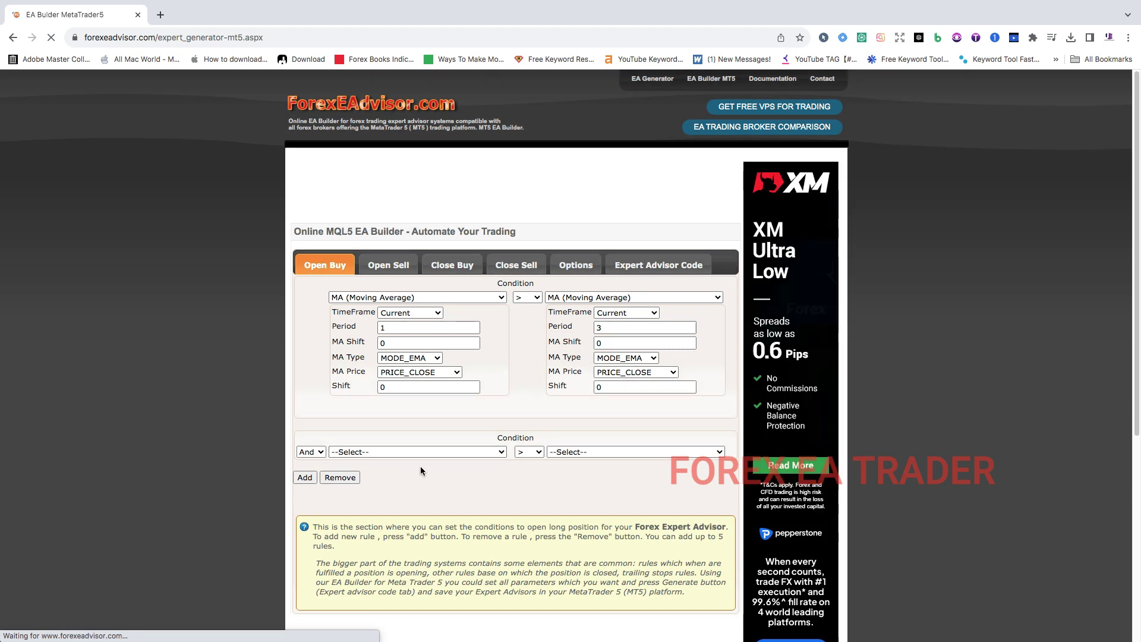
{"action": "left_click", "coordinate": [481, 452]}
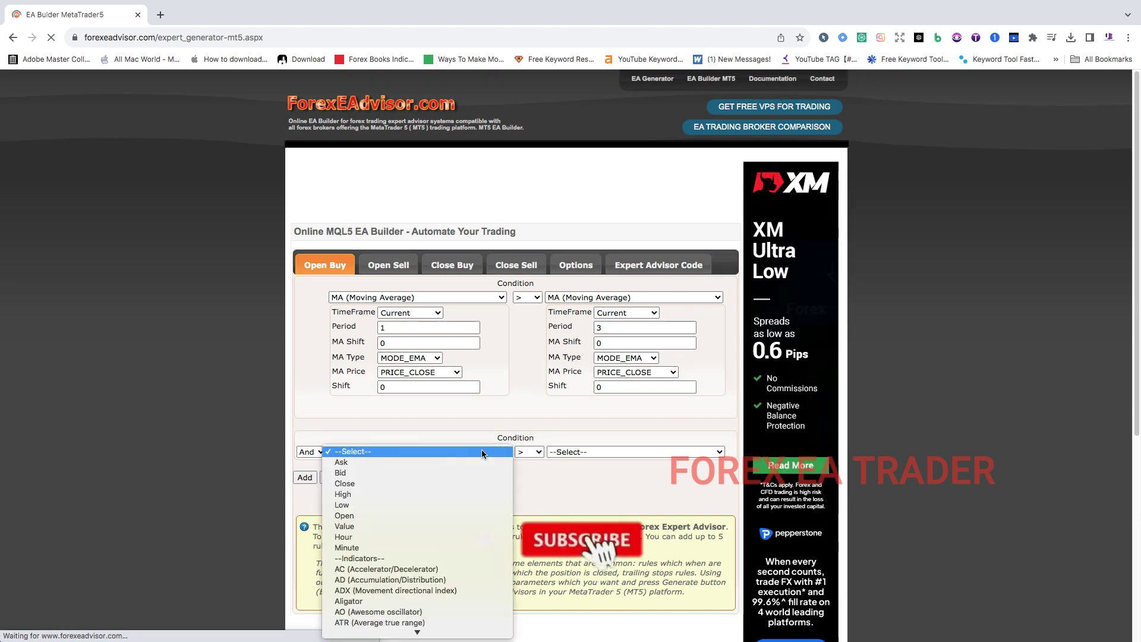
{"action": "mouse_move", "coordinate": [417, 630]}
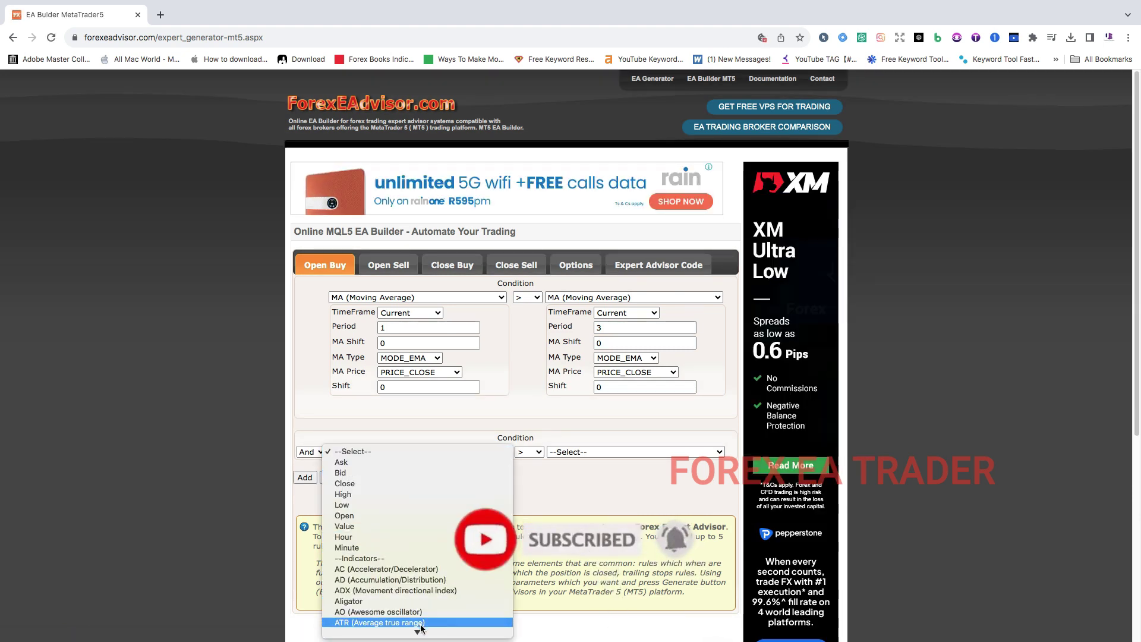
{"action": "left_click", "coordinate": [530, 482]}
{"action": "left_click", "coordinate": [305, 478]}
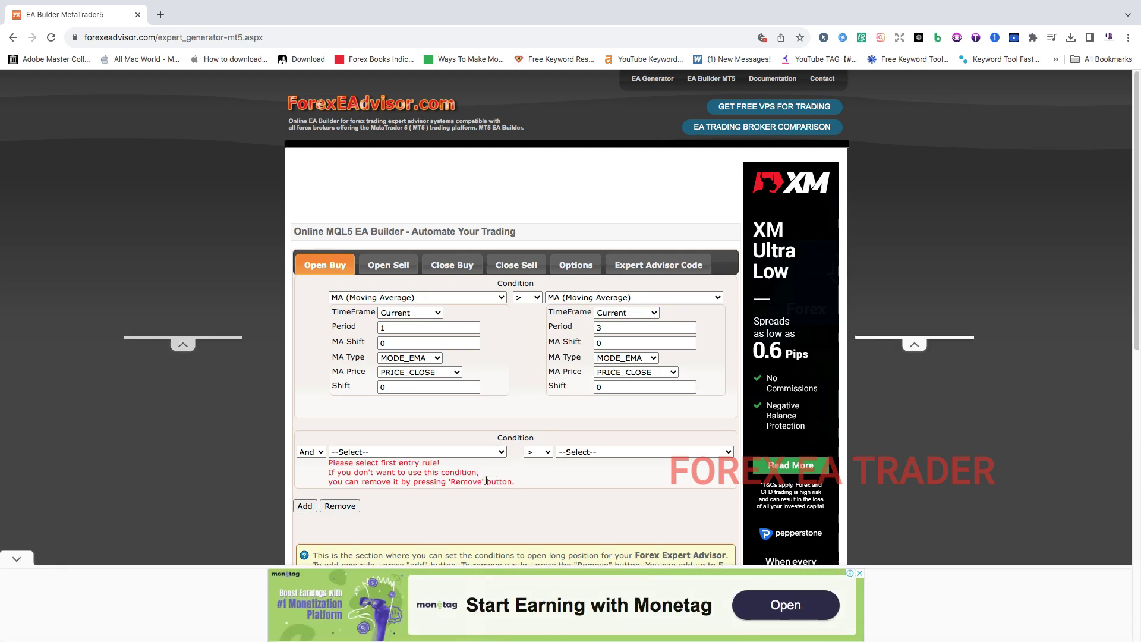
{"action": "left_click", "coordinate": [349, 508]}
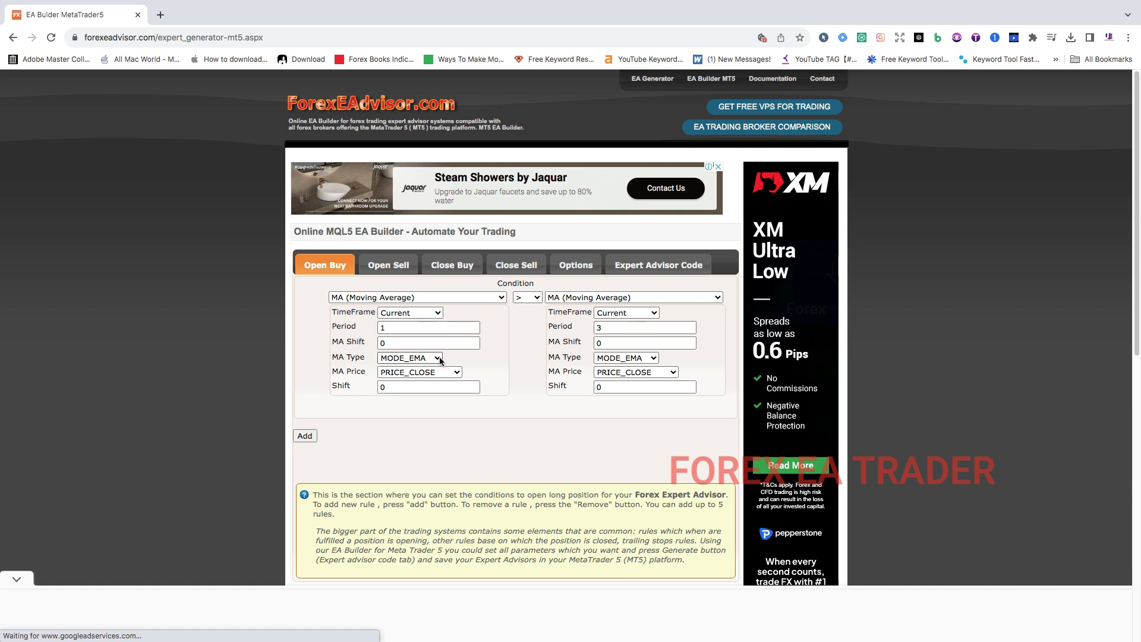
Step: In the open-sell conditions, choose MA (Moving Average) as the first operand and set the comparison to <
{"action": "left_click", "coordinate": [381, 269]}
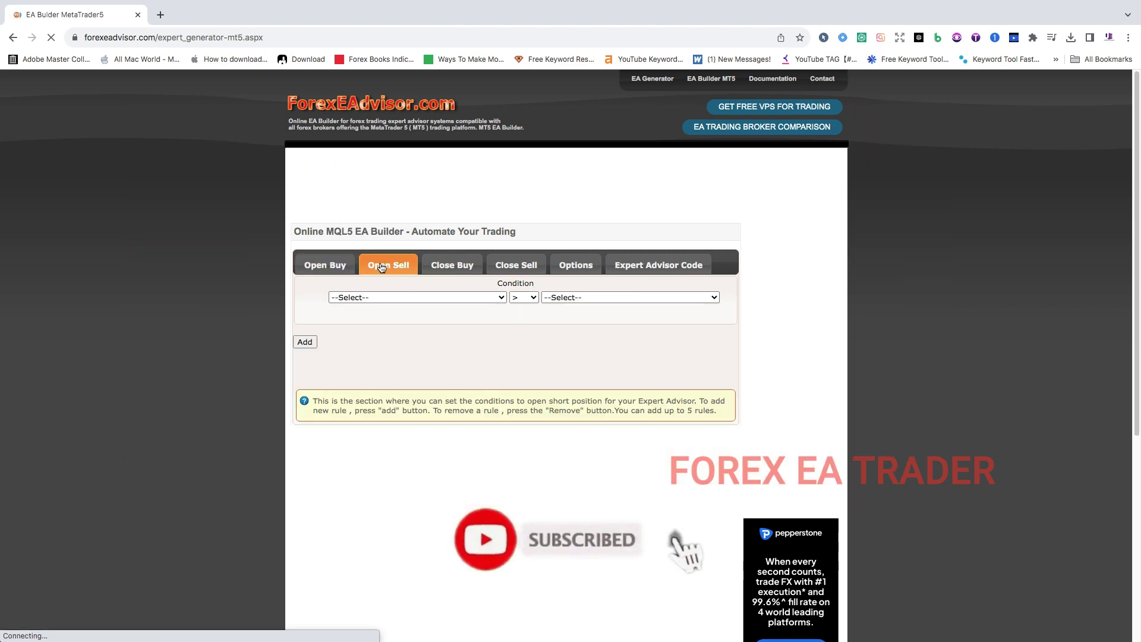
{"action": "left_click", "coordinate": [389, 299]}
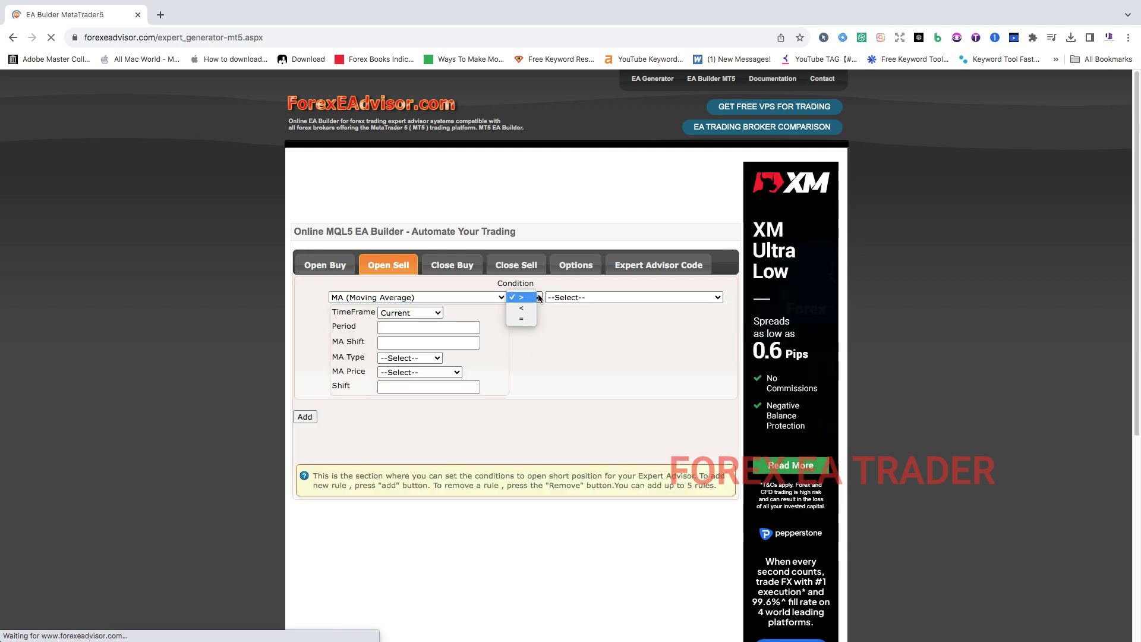
{"action": "left_click", "coordinate": [524, 311]}
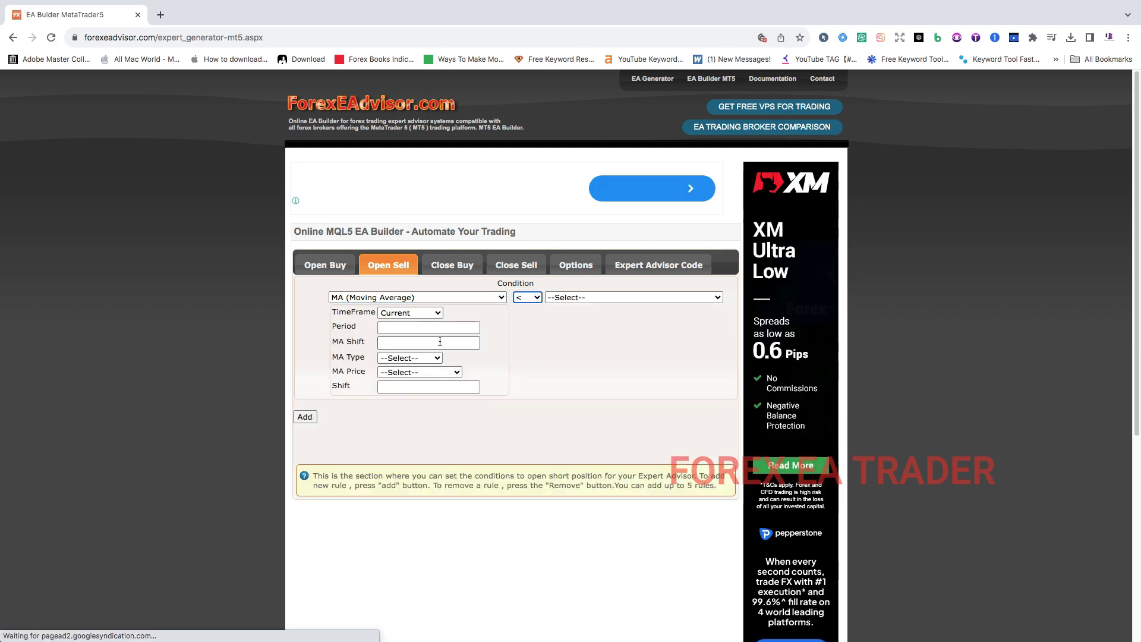
Step: Set the open-sell condition's first moving average to period 1 and MA shift 0
{"action": "left_click", "coordinate": [403, 327]}
{"action": "left_click", "coordinate": [433, 376]}
{"action": "left_click", "coordinate": [399, 342]}
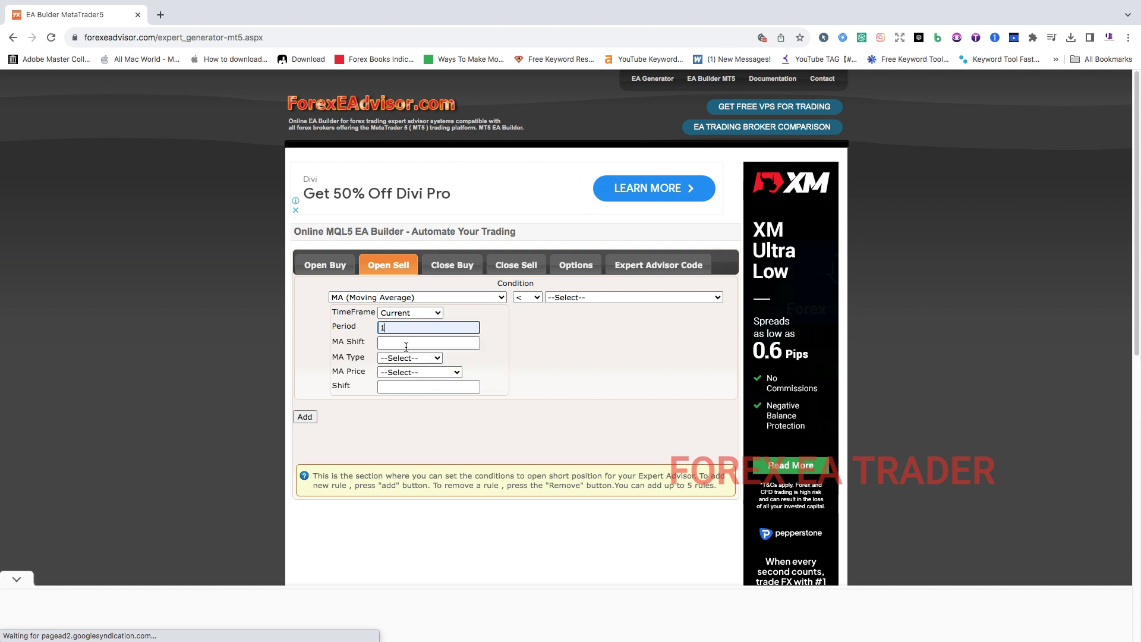
{"action": "left_click", "coordinate": [437, 372]}
Step: Set the first open-sell moving average's type to MODE_EMA, its price to PRICE_CLOSE and its shift to 0
{"action": "left_click", "coordinate": [404, 358]}
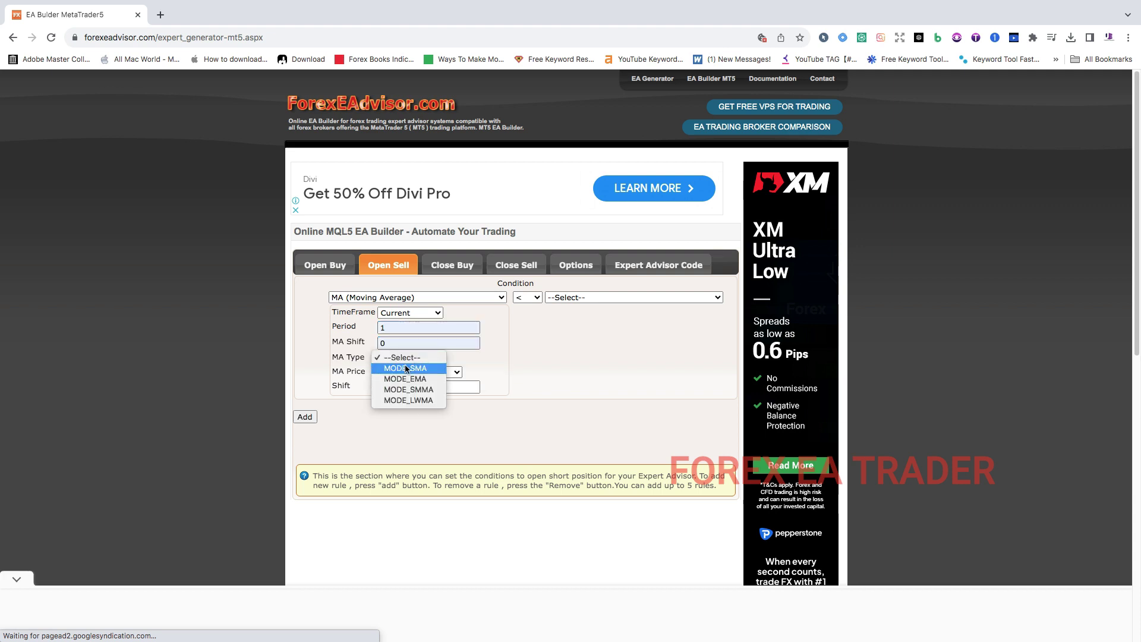
{"action": "left_click", "coordinate": [406, 378]}
{"action": "left_click", "coordinate": [403, 372]}
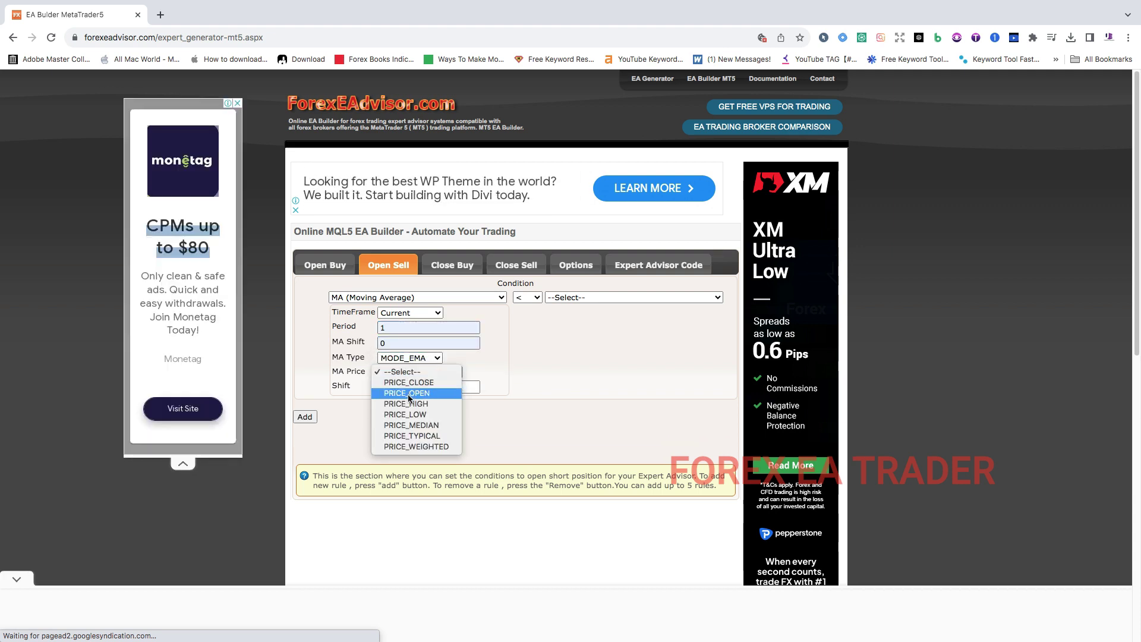
{"action": "left_click", "coordinate": [409, 383]}
{"action": "left_click", "coordinate": [418, 389]}
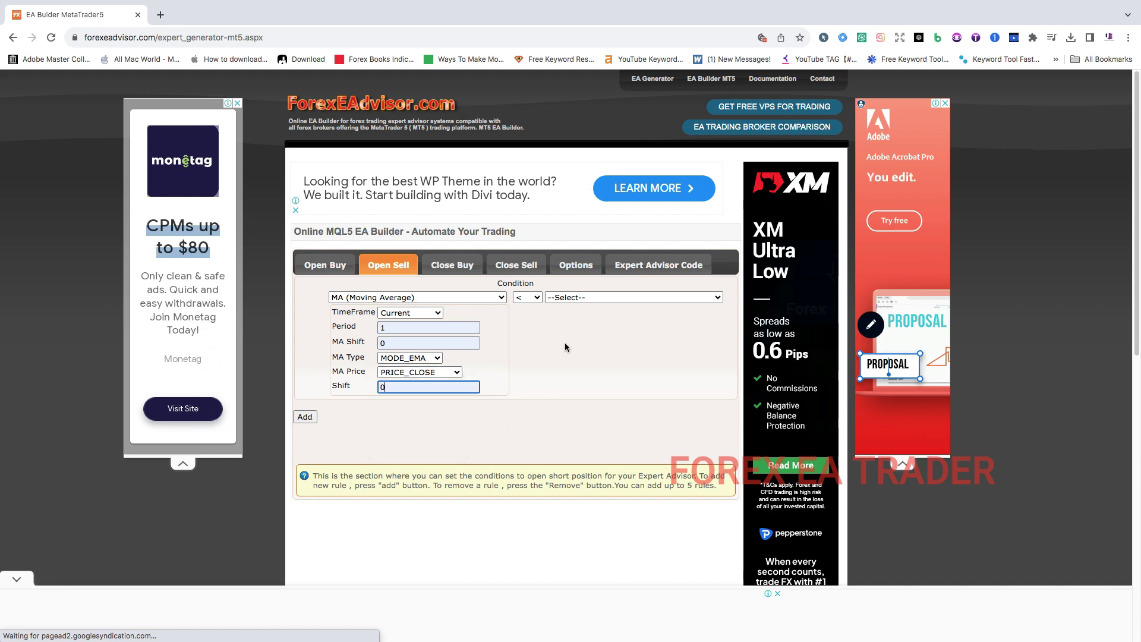
Step: Choose MA (Moving Average) as the open-sell condition's second operand, with period 3 and MA shift 0
{"action": "left_click", "coordinate": [566, 298]}
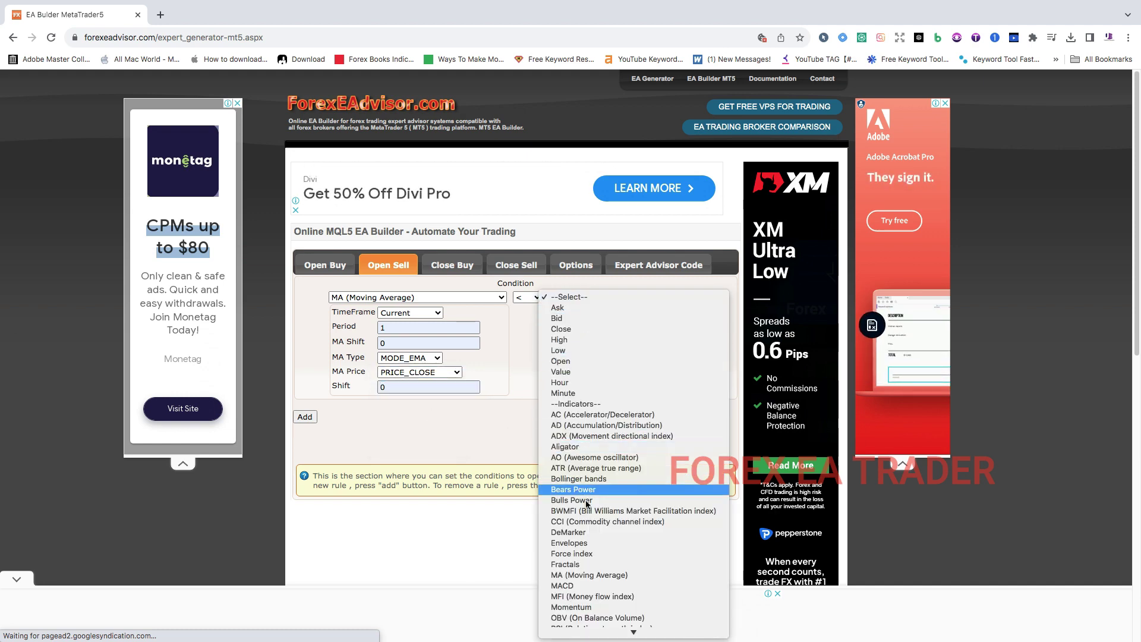
{"action": "left_click", "coordinate": [588, 574]}
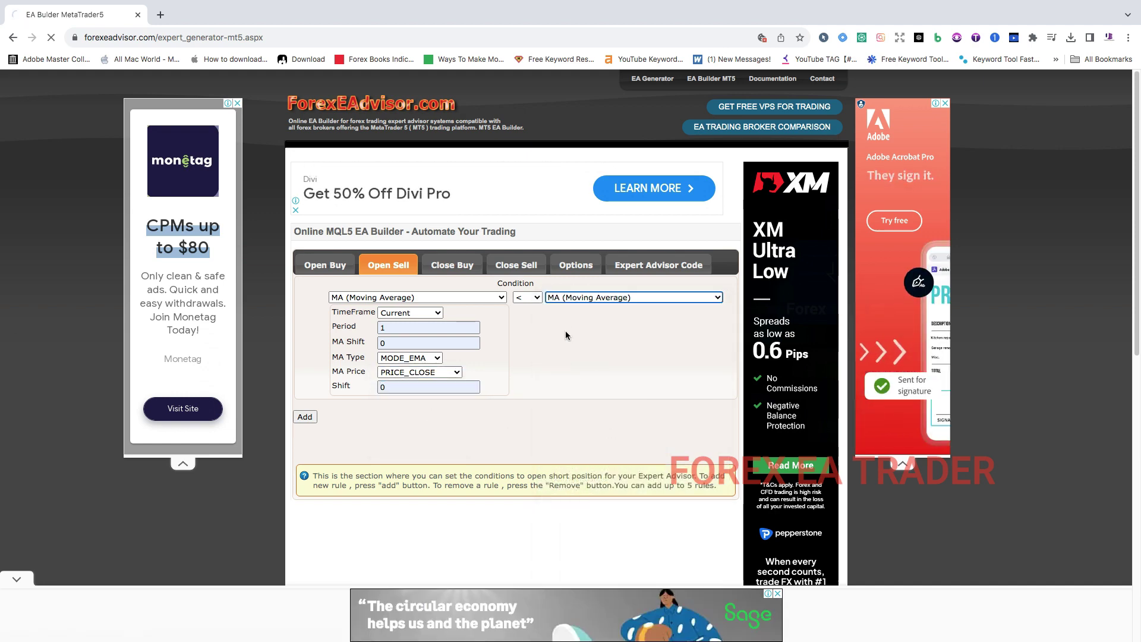
{"action": "left_click", "coordinate": [611, 327]}
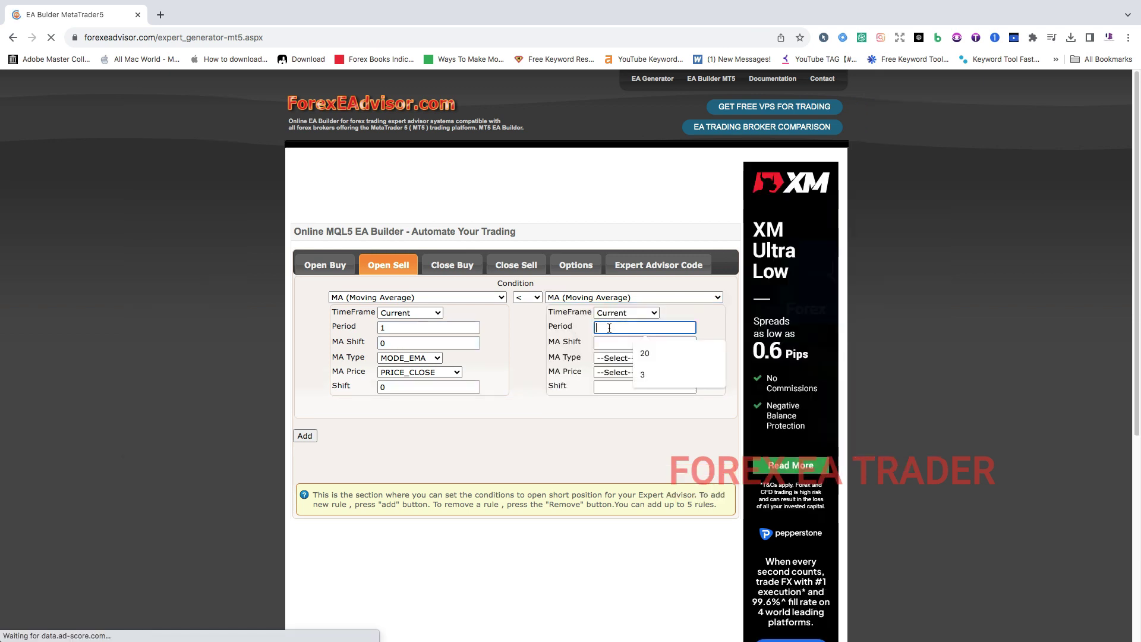
{"action": "left_click", "coordinate": [645, 377]}
{"action": "left_click", "coordinate": [630, 343]}
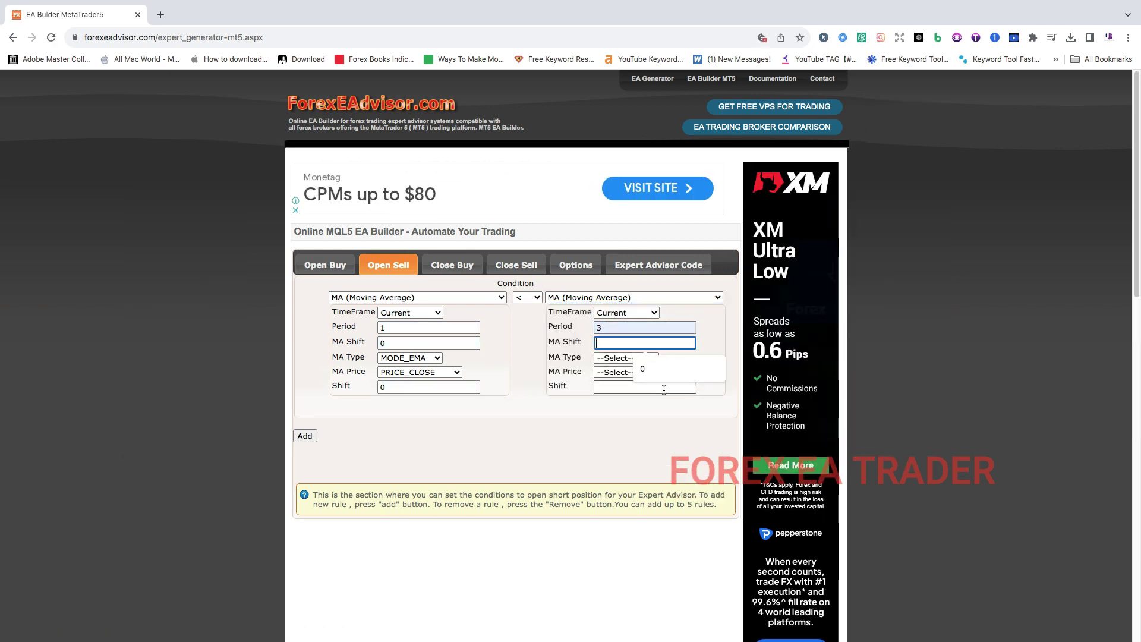
{"action": "left_click", "coordinate": [645, 363]}
Step: Set the second open-sell moving average's type to MODE_EMA, its price to PRICE_CLOSE and its shift to 0
{"action": "left_click", "coordinate": [619, 358]}
{"action": "left_click", "coordinate": [623, 379]}
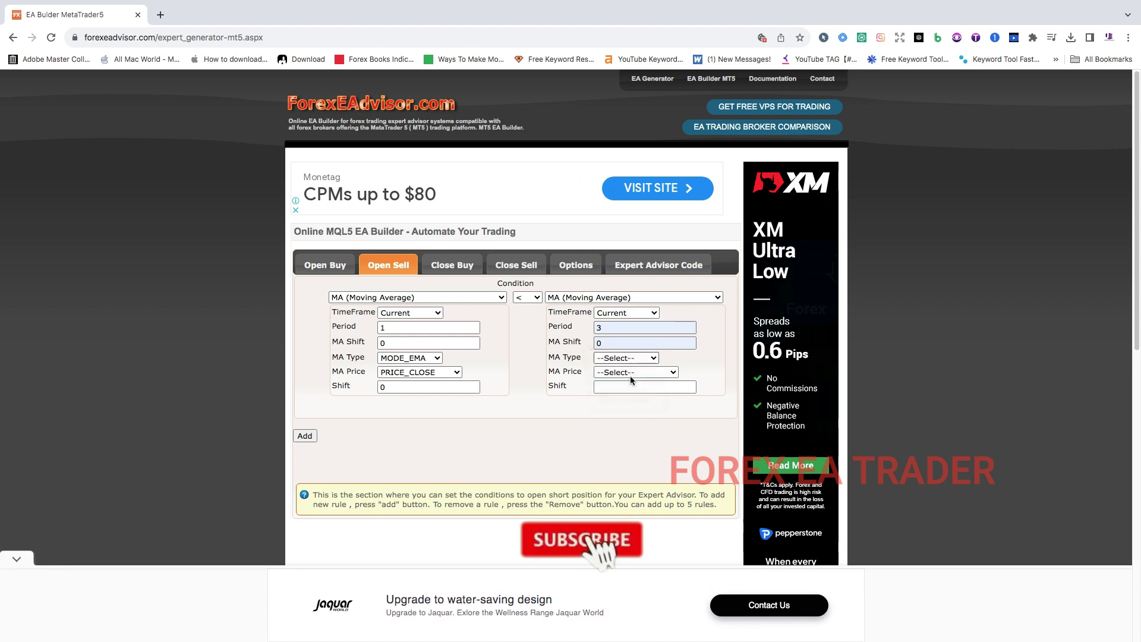
{"action": "left_click", "coordinate": [619, 372]}
{"action": "left_click", "coordinate": [632, 383]}
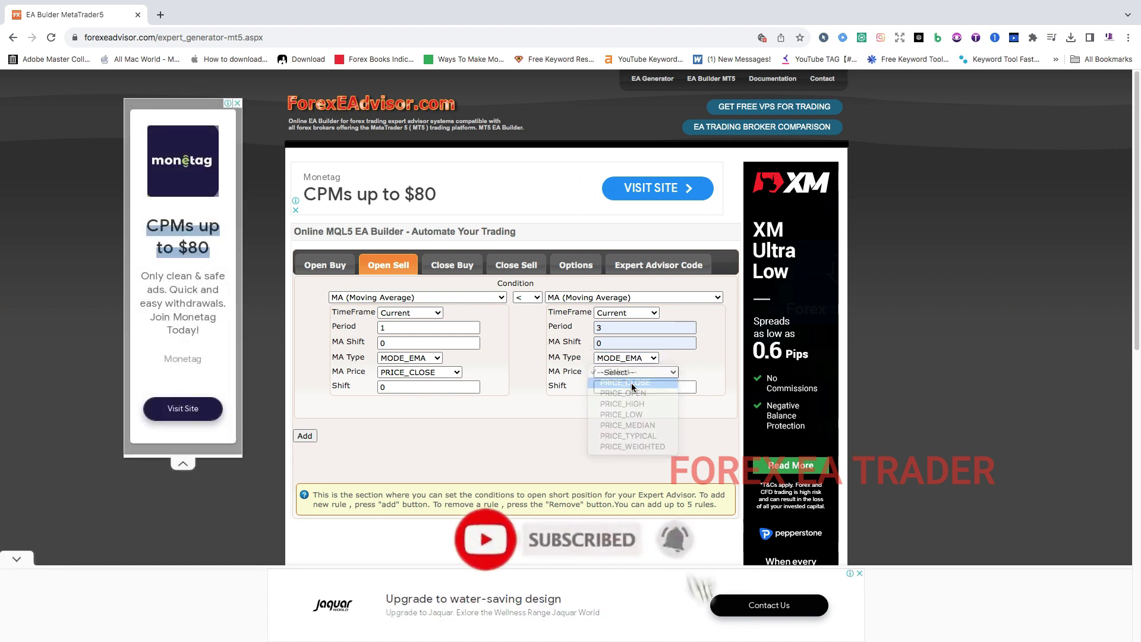
{"action": "left_click", "coordinate": [632, 384]}
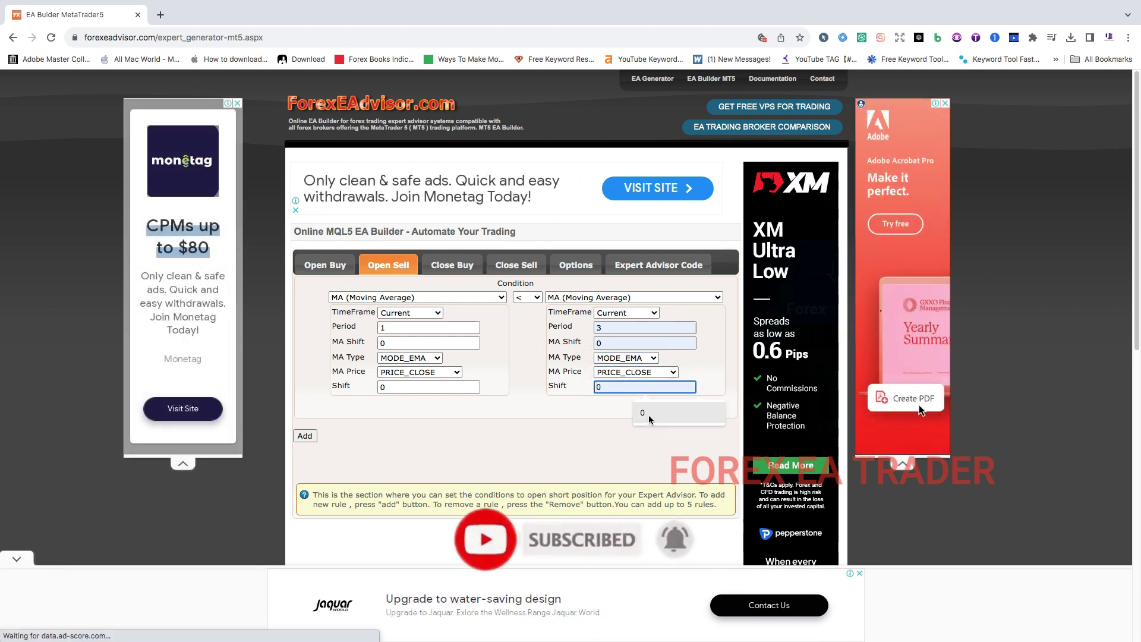
{"action": "left_click", "coordinate": [648, 415]}
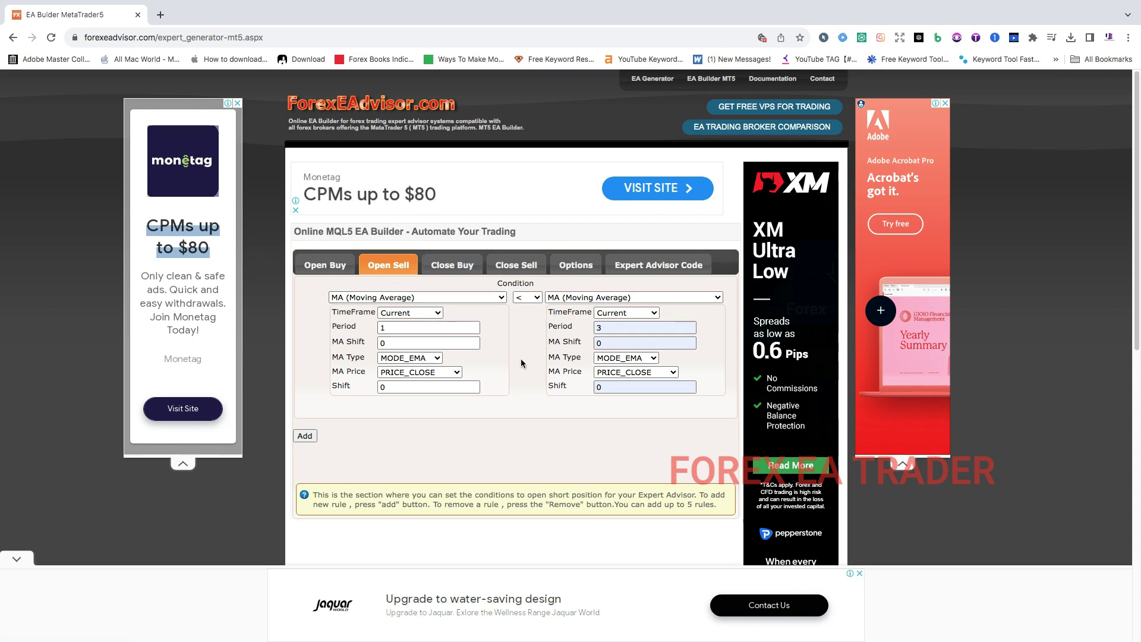
Step: In the close-buy conditions, choose MA (Moving Average) as the first operand, with period 1 and MA shift 0
{"action": "left_click", "coordinate": [449, 267]}
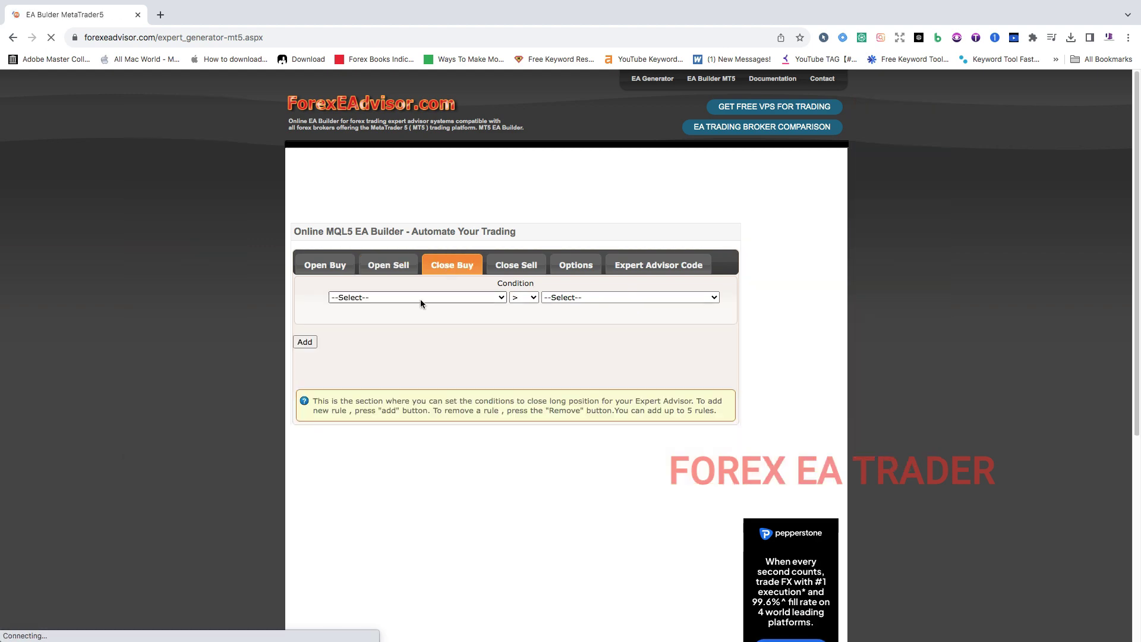
{"action": "left_click", "coordinate": [419, 298]}
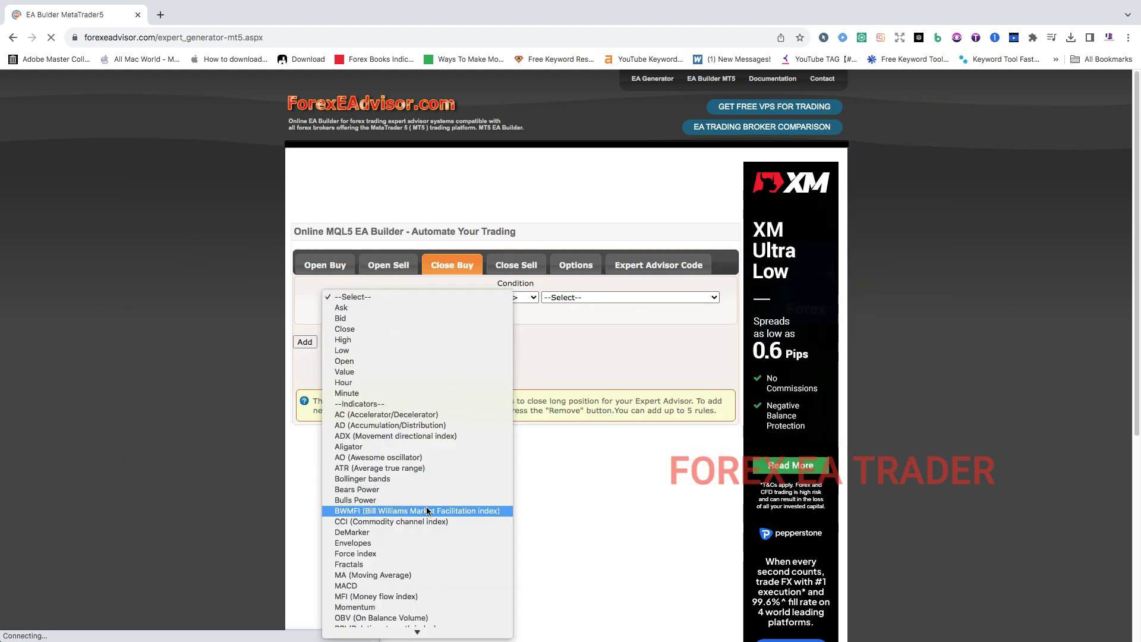
{"action": "left_click", "coordinate": [421, 576]}
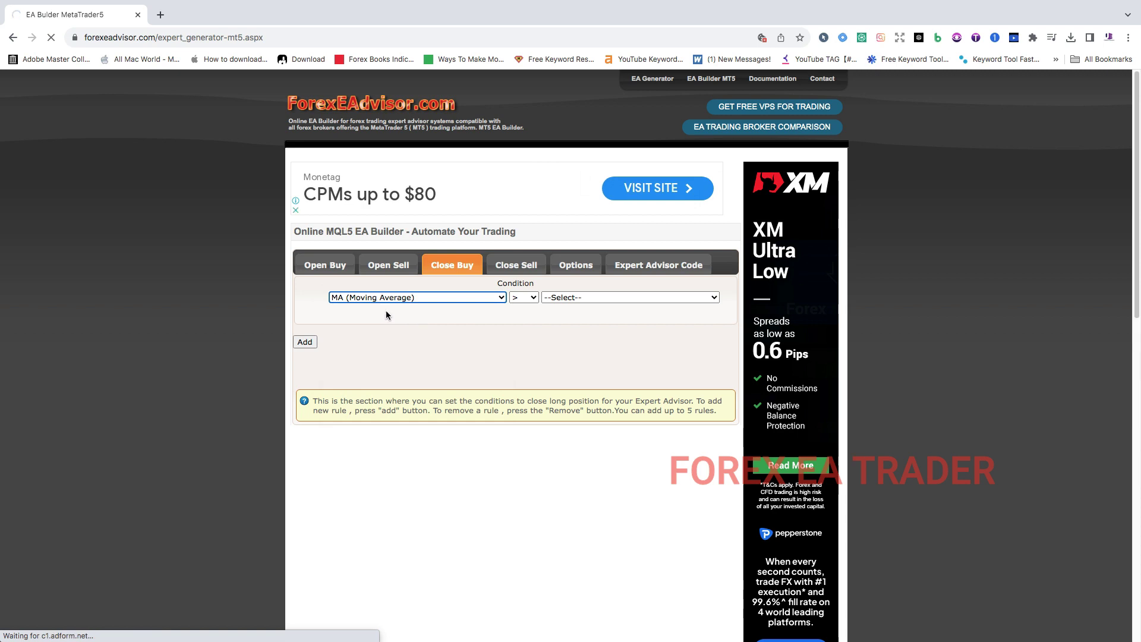
{"action": "left_click", "coordinate": [394, 328]}
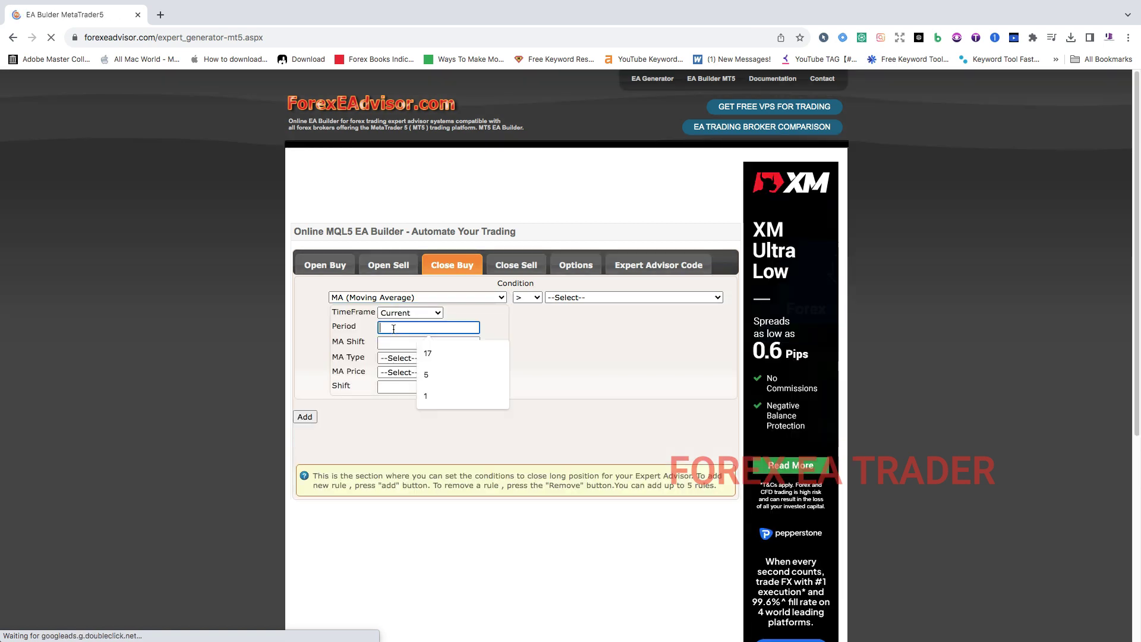
{"action": "left_click", "coordinate": [423, 401]}
{"action": "key", "text": "Tab"}
{"action": "left_click", "coordinate": [426, 368]}
Step: Set the first close-buy moving average's type to MODE_EMA, its price to PRICE_CLOSE and its shift to 0
{"action": "left_click", "coordinate": [410, 357]}
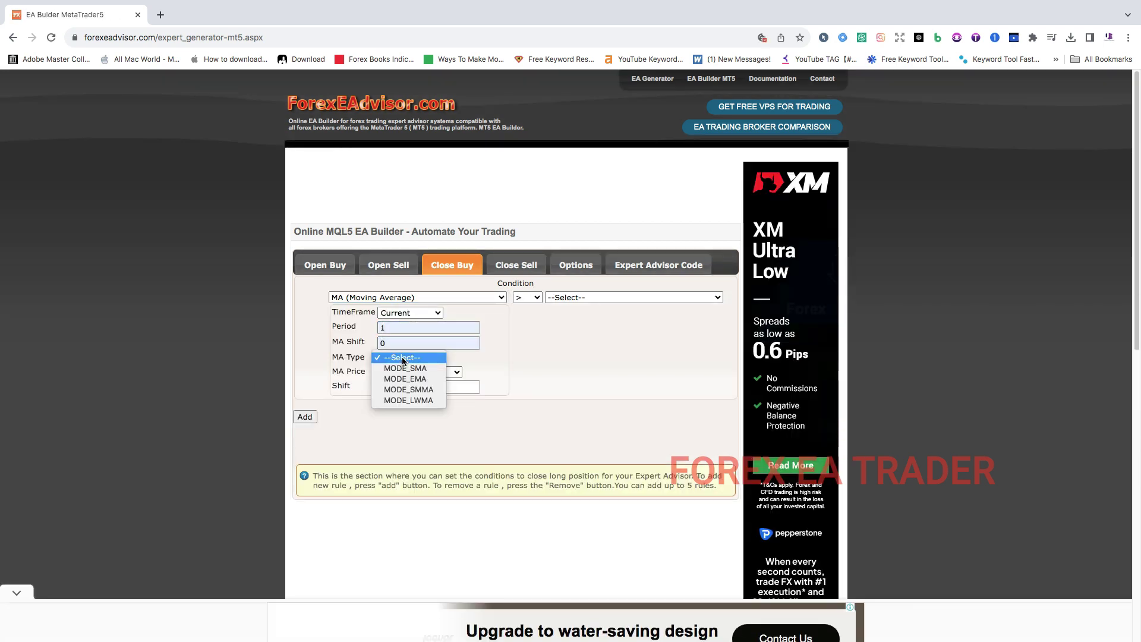
{"action": "left_click", "coordinate": [402, 381]}
{"action": "left_click", "coordinate": [402, 373]}
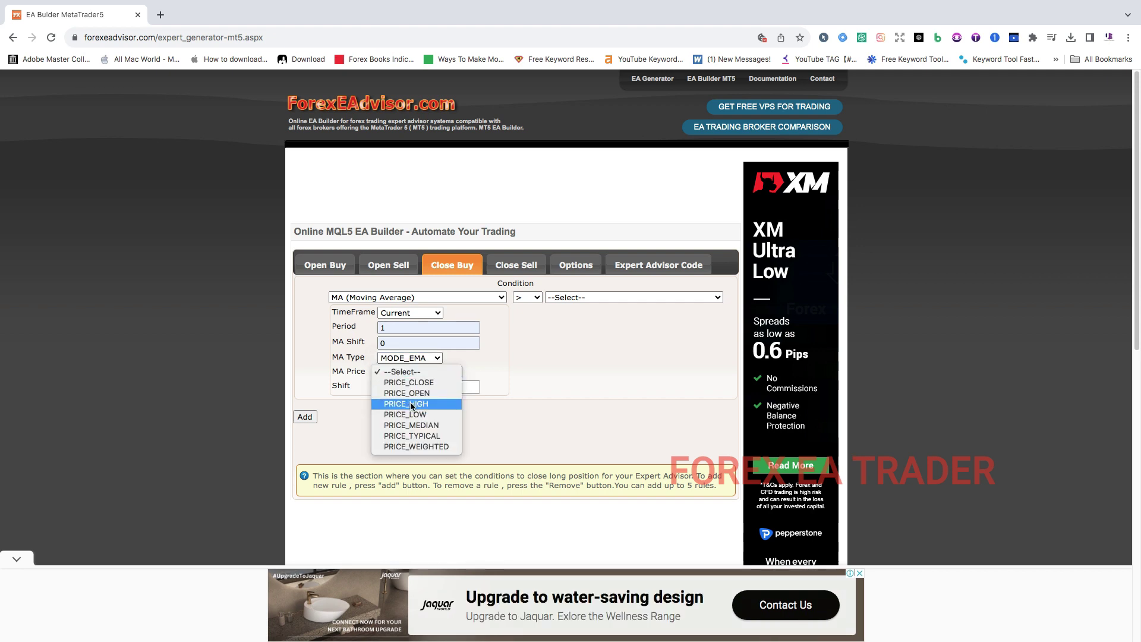
{"action": "left_click", "coordinate": [398, 388]}
{"action": "left_click", "coordinate": [398, 388]}
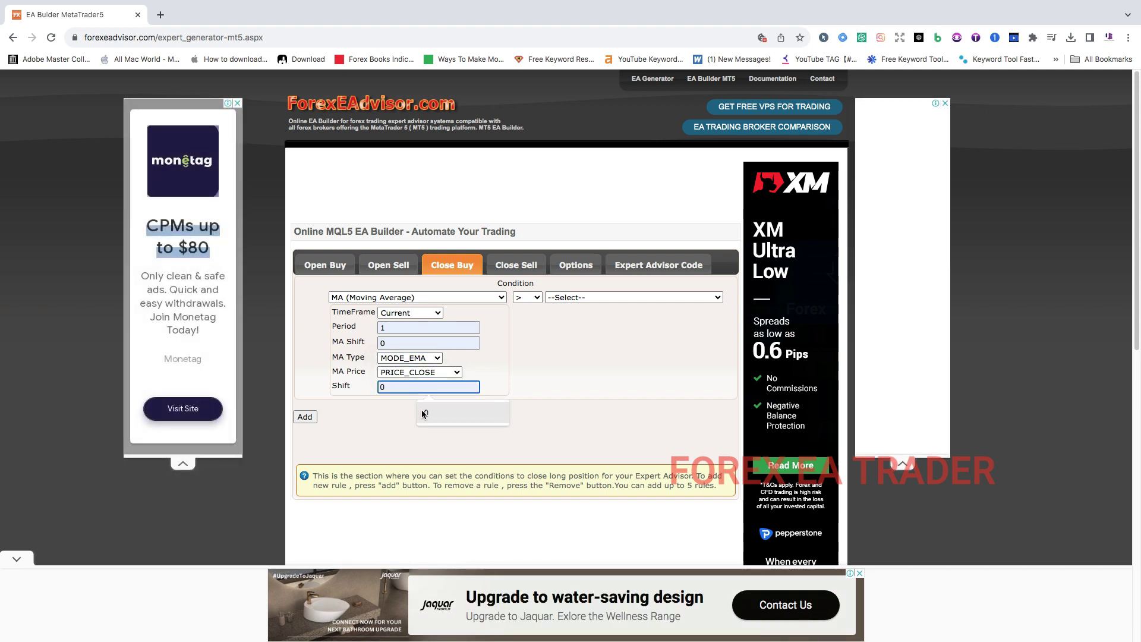
{"action": "left_click", "coordinate": [425, 409]}
Step: Set the close-buy comparison to < and choose MA (Moving Average) as its second operand
{"action": "left_click", "coordinate": [526, 298]}
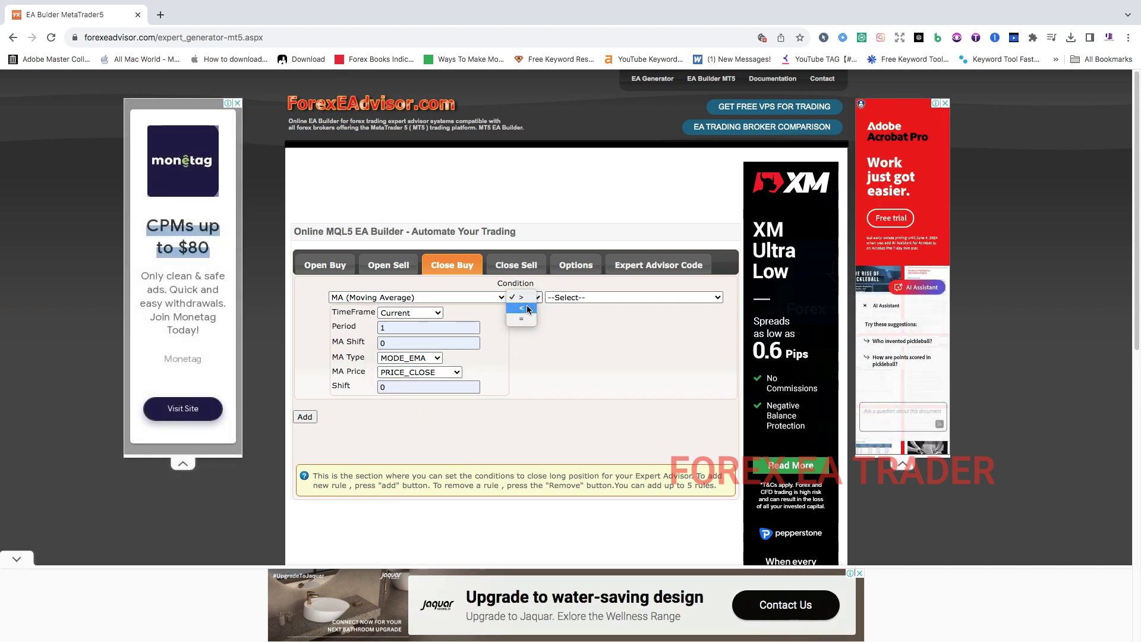
{"action": "left_click", "coordinate": [528, 314]}
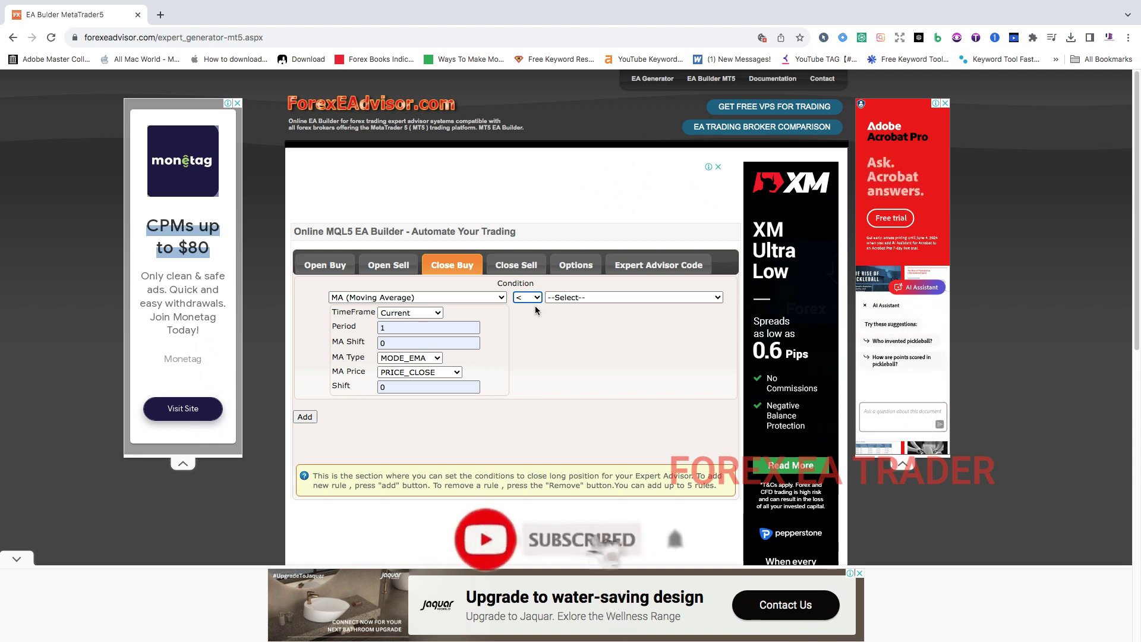
{"action": "left_click", "coordinate": [560, 297]}
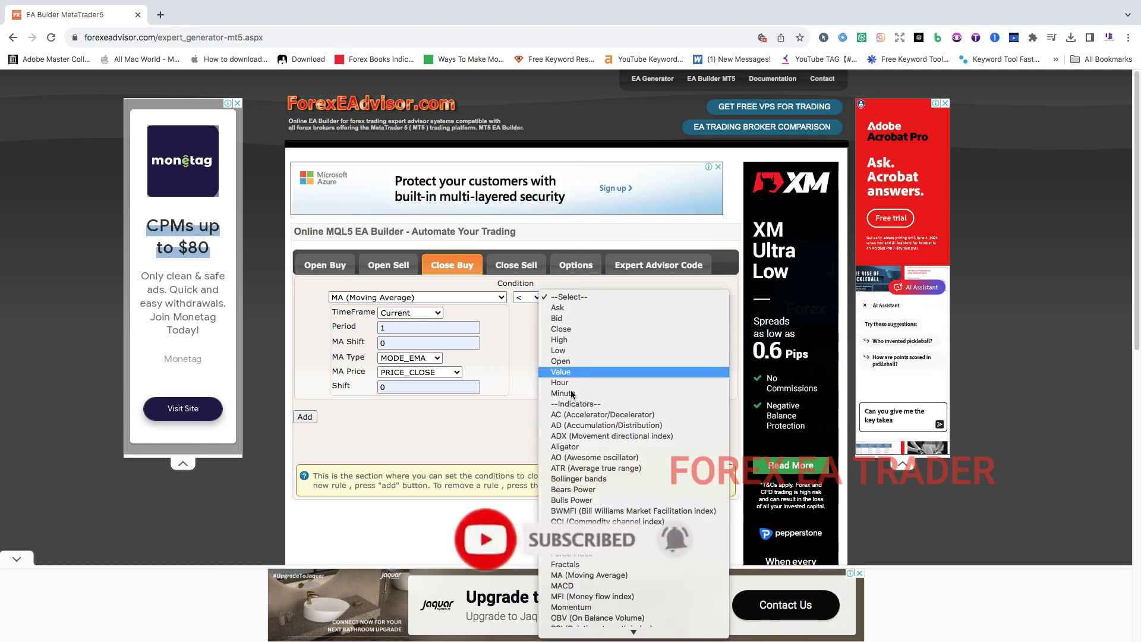
{"action": "left_click", "coordinate": [587, 575]}
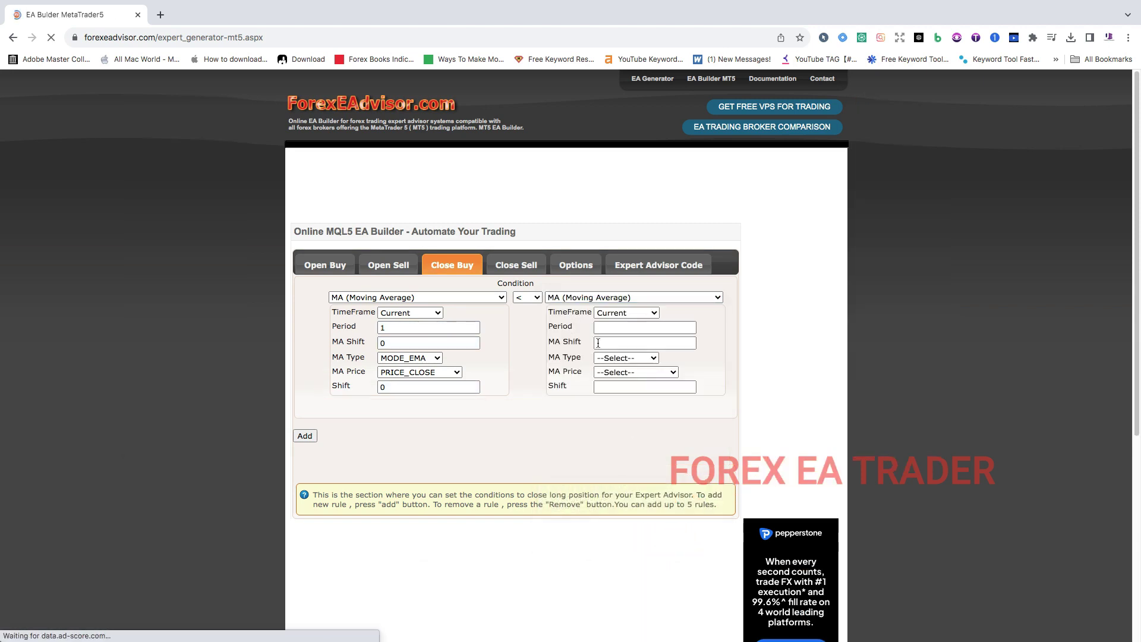
Step: Set the close-buy condition's second moving average to period 3 and MA shift 0
{"action": "left_click", "coordinate": [601, 327]}
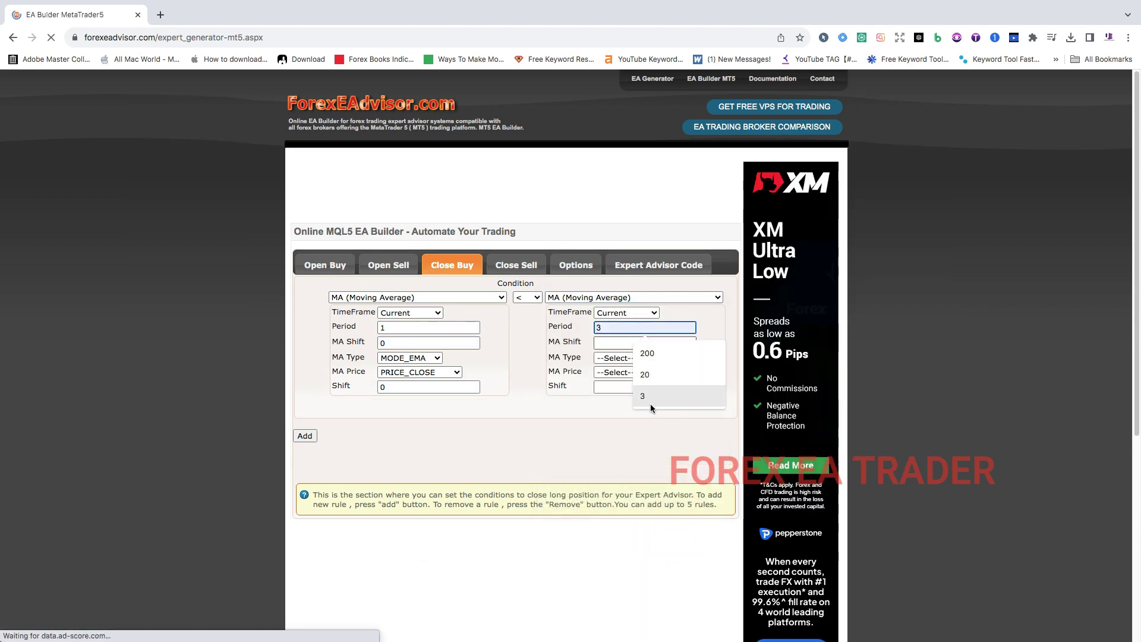
{"action": "left_click", "coordinate": [650, 401]}
{"action": "key", "text": "Tab"}
{"action": "left_click", "coordinate": [654, 370]}
Step: Set the second close-buy moving average's type to MODE_EMA, its price to PRICE_CLOSE and its shift to 0
{"action": "left_click", "coordinate": [626, 358]}
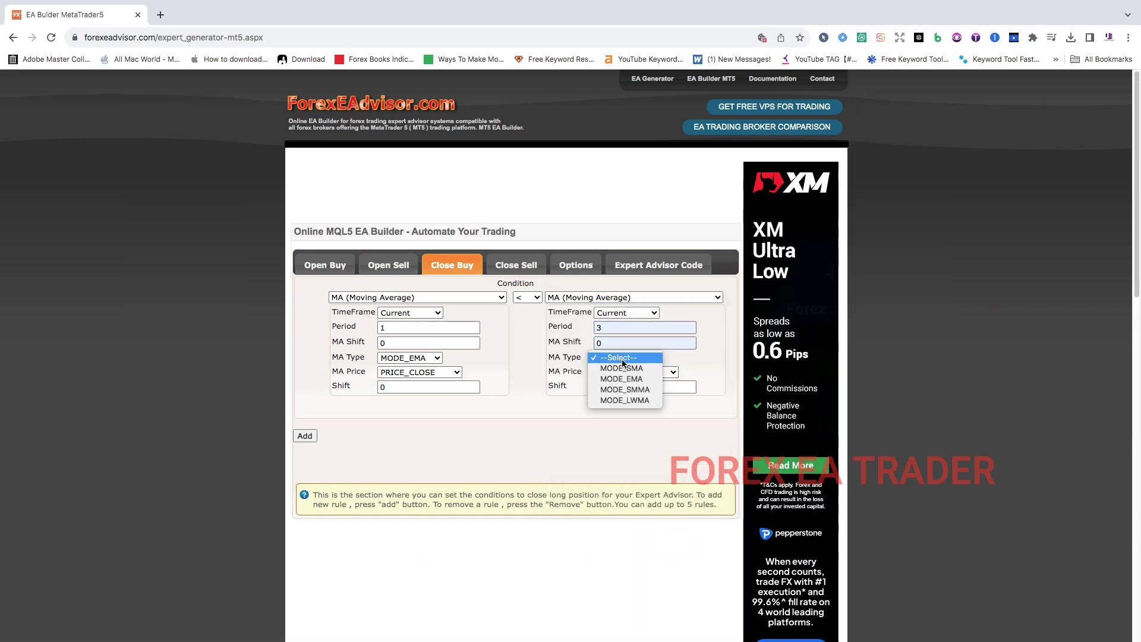
{"action": "left_click", "coordinate": [616, 372]}
{"action": "left_click", "coordinate": [616, 373]}
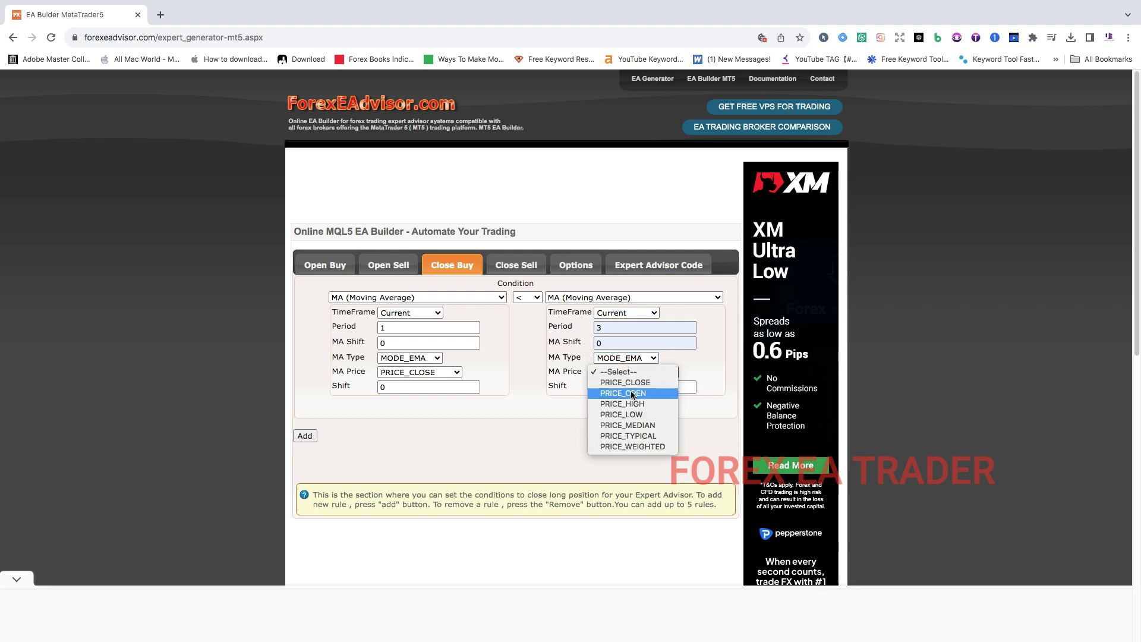
{"action": "left_click", "coordinate": [618, 387]}
{"action": "left_click", "coordinate": [655, 415]}
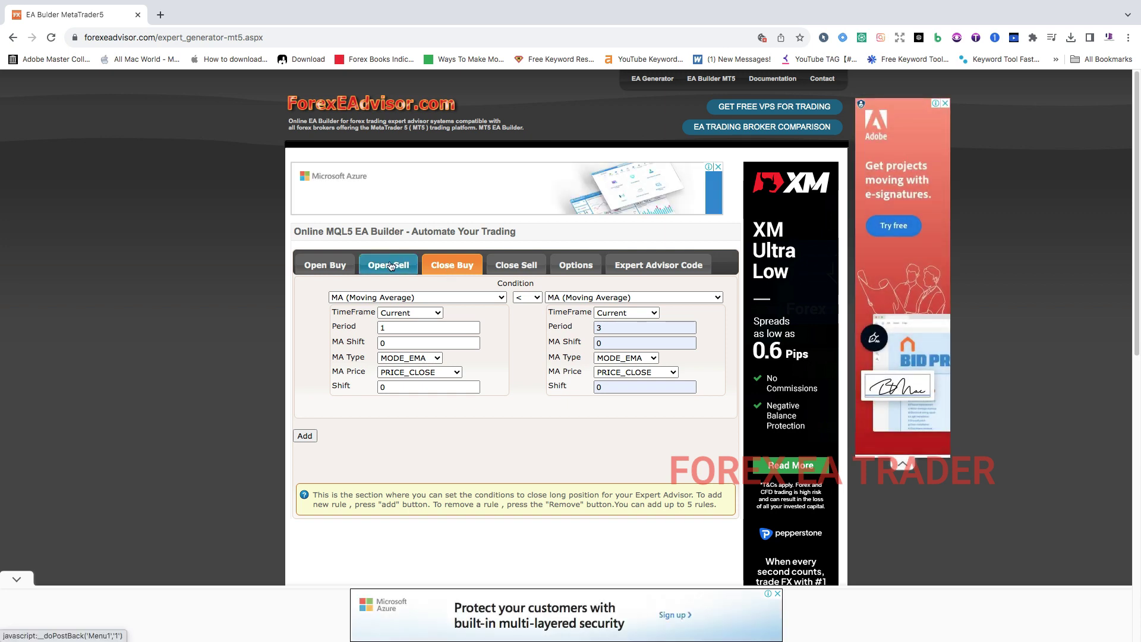
Step: Recheck the open-buy condition, and choose MA (Moving Average) as the first operand of the close-sell condition
{"action": "left_click", "coordinate": [325, 267]}
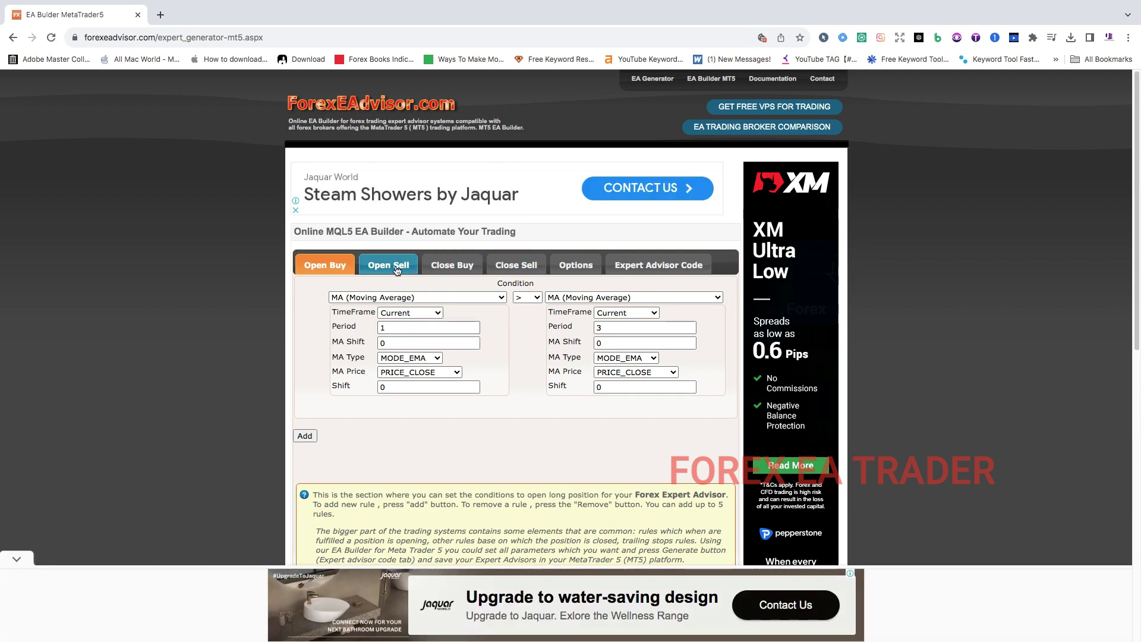
{"action": "left_click", "coordinate": [510, 269]}
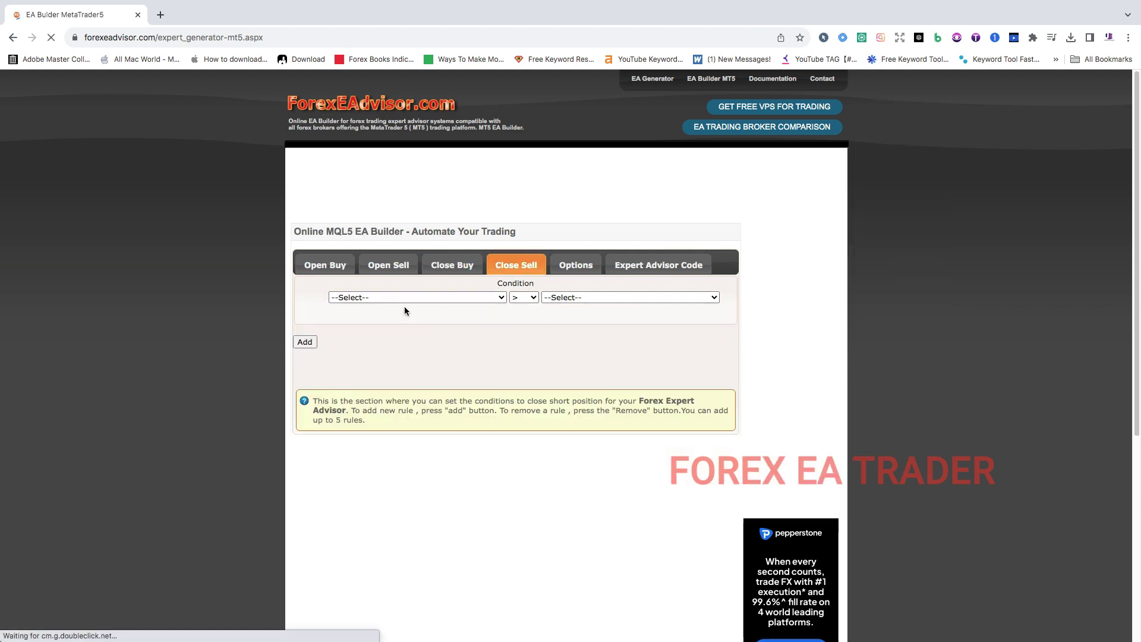
{"action": "left_click", "coordinate": [402, 297]}
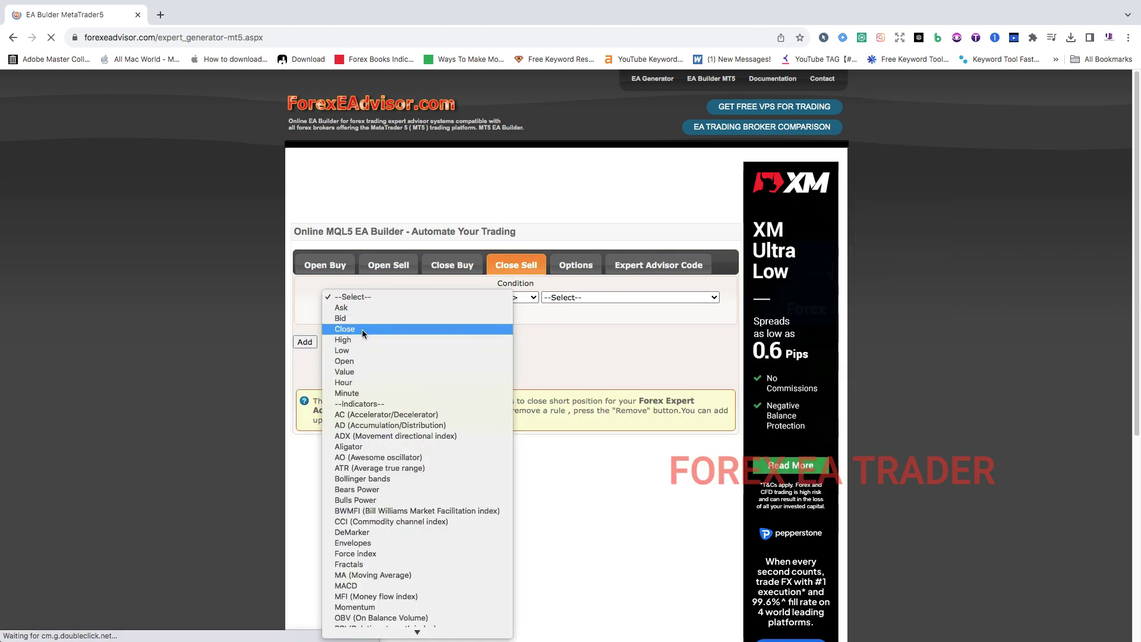
{"action": "left_click", "coordinate": [377, 576]}
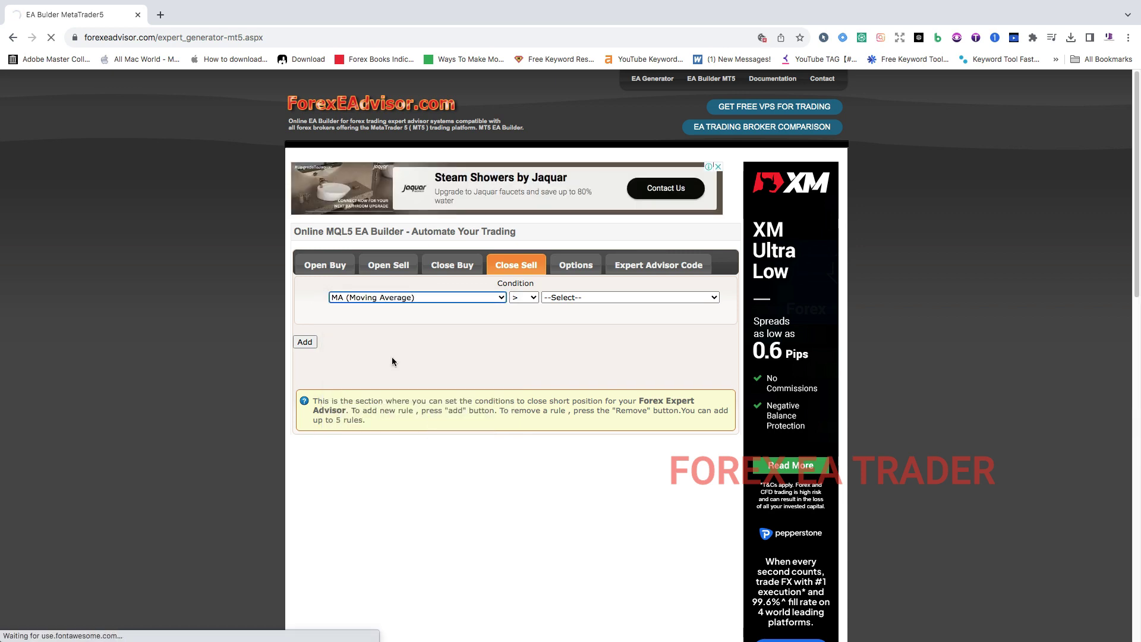
Step: Set the close-sell condition's first moving average to period 1 and MA shift 0
{"action": "left_click", "coordinate": [393, 328]}
{"action": "type", "text": "1"}
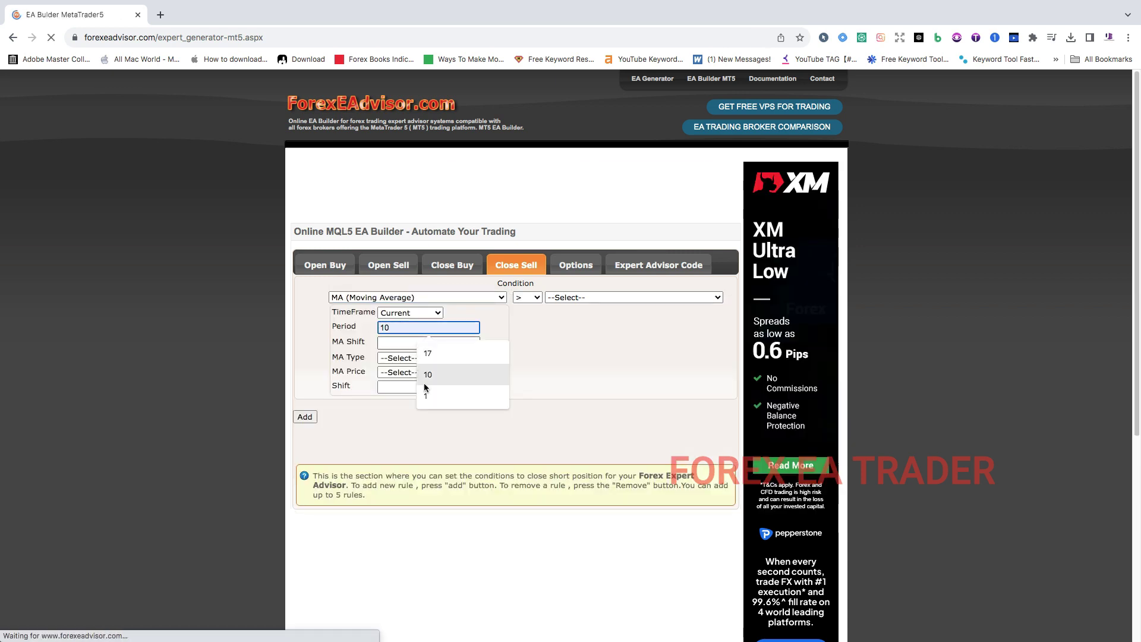
{"action": "left_click", "coordinate": [428, 343]}
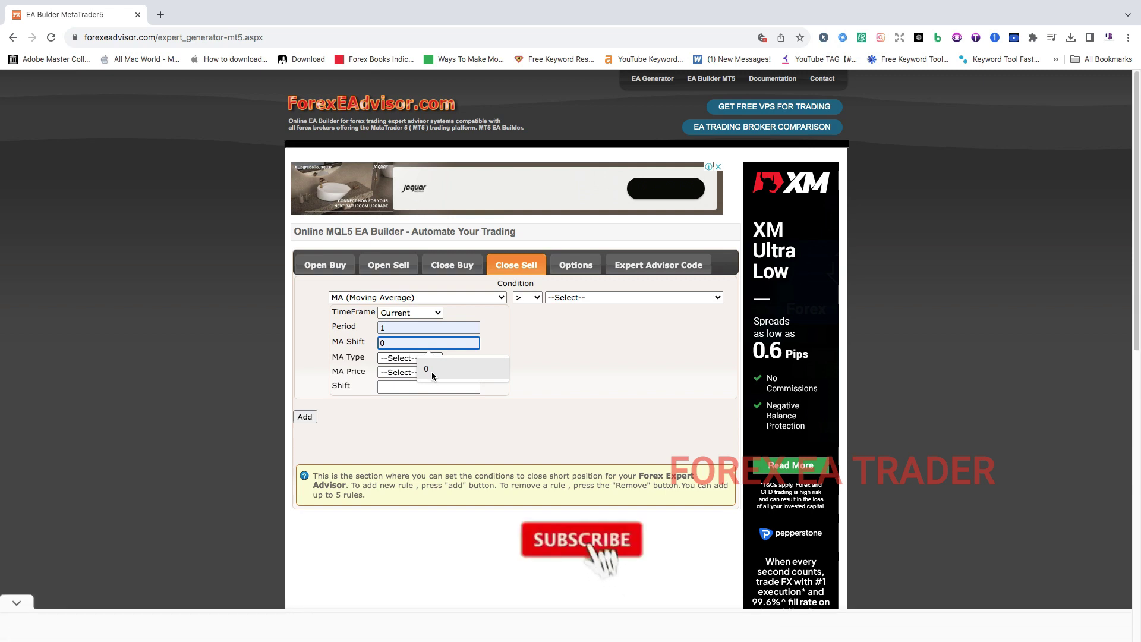
{"action": "type", "text": "0"}
Step: Set the first close-sell moving average's type to MODE_EMA, its price to PRICE_CLOSE and its shift to 0
{"action": "left_click", "coordinate": [409, 357]}
{"action": "left_click", "coordinate": [409, 380]}
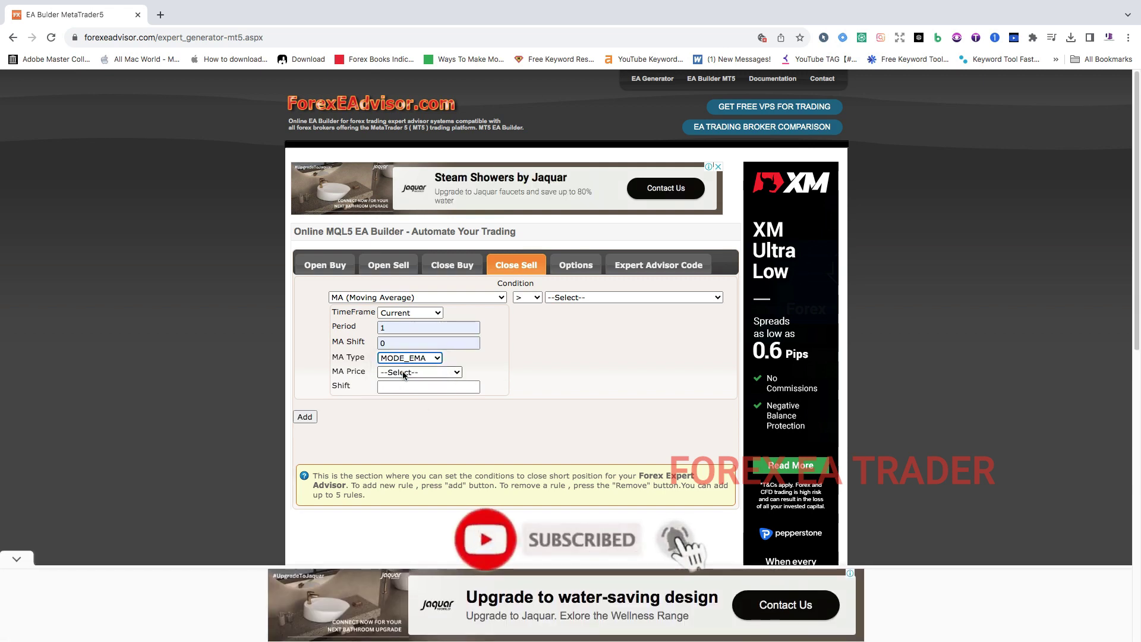
{"action": "left_click", "coordinate": [406, 373]}
{"action": "left_click", "coordinate": [409, 382]}
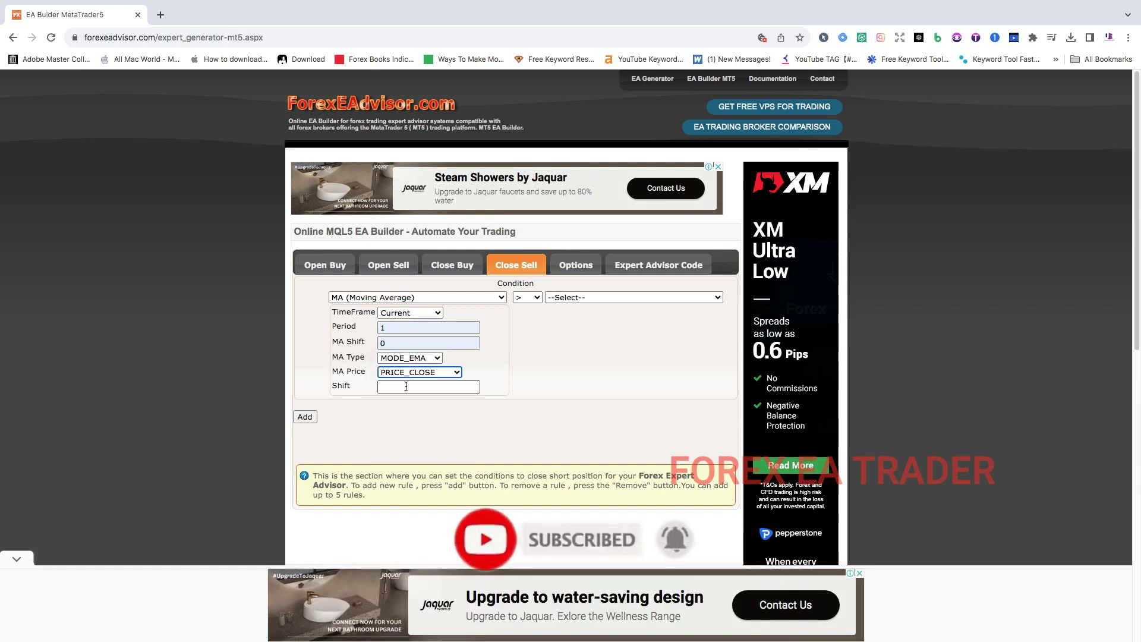
{"action": "left_click", "coordinate": [418, 387]}
{"action": "left_click", "coordinate": [419, 406]}
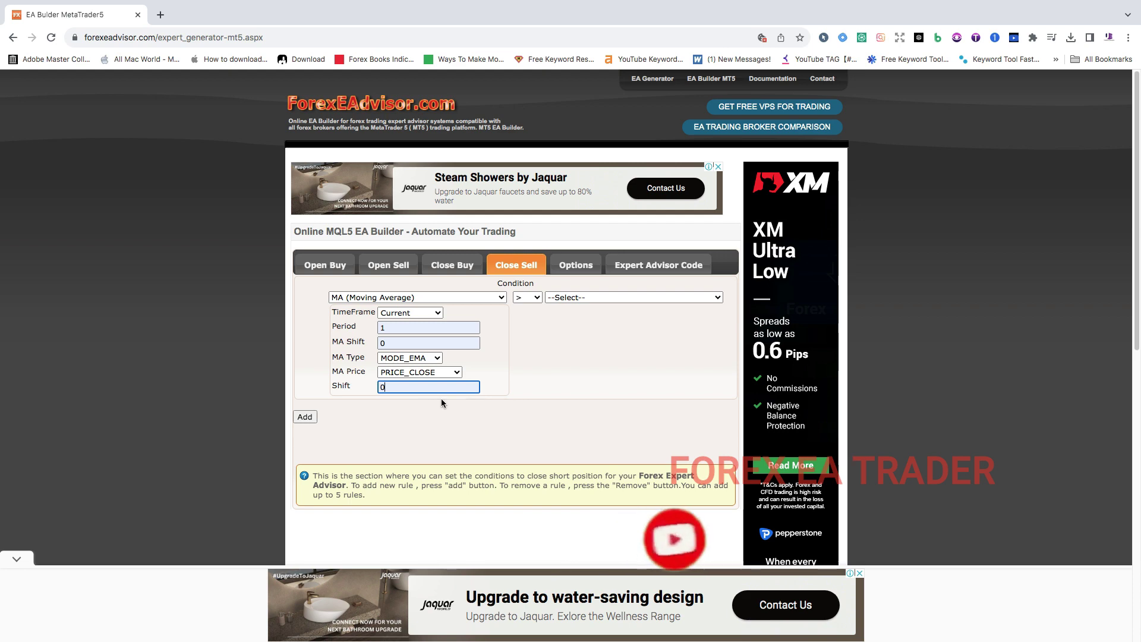
Step: Choose MA (Moving Average) as the close-sell condition's second operand, with period 3 and MA shift 0
{"action": "left_click", "coordinate": [569, 300]}
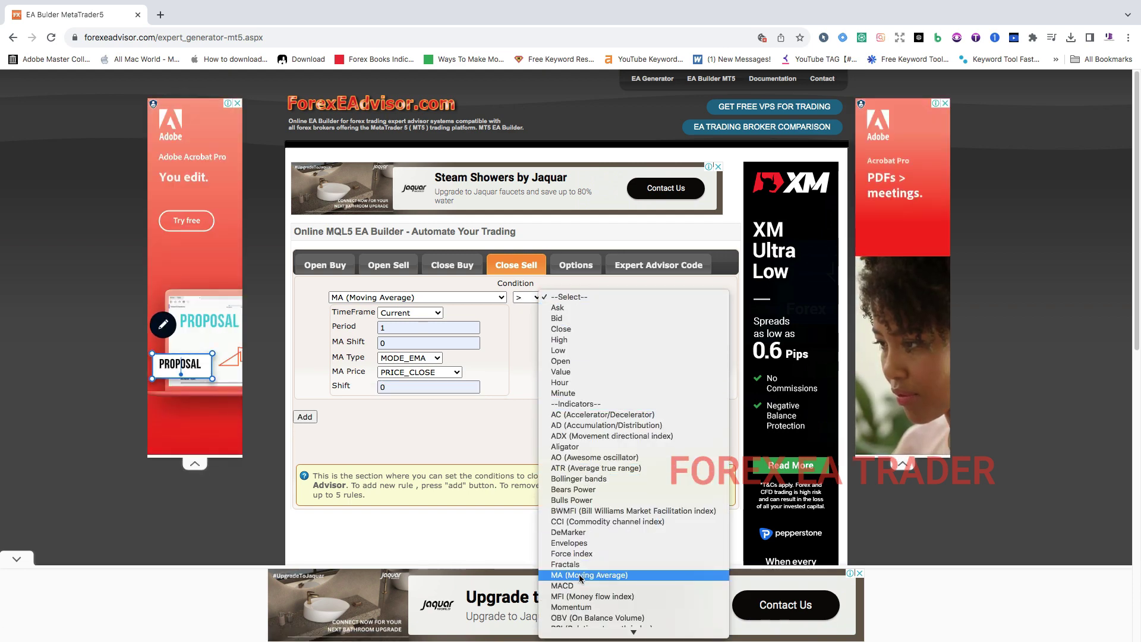
{"action": "key", "text": "Escape"}
{"action": "left_click", "coordinate": [591, 361]}
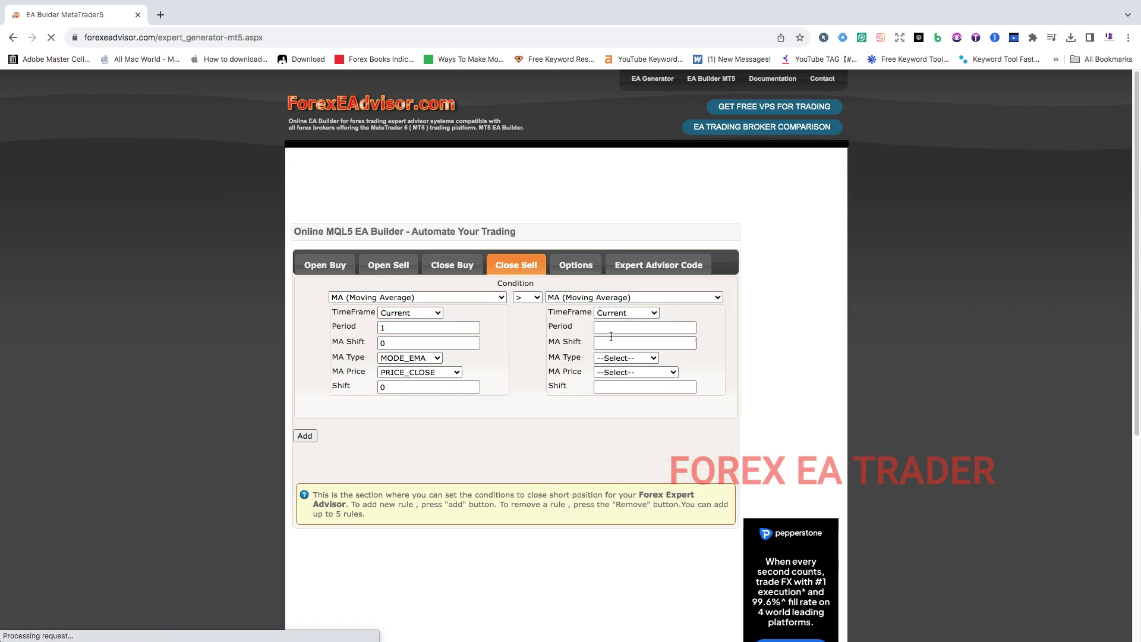
{"action": "left_click", "coordinate": [611, 329]}
{"action": "left_click", "coordinate": [650, 403]}
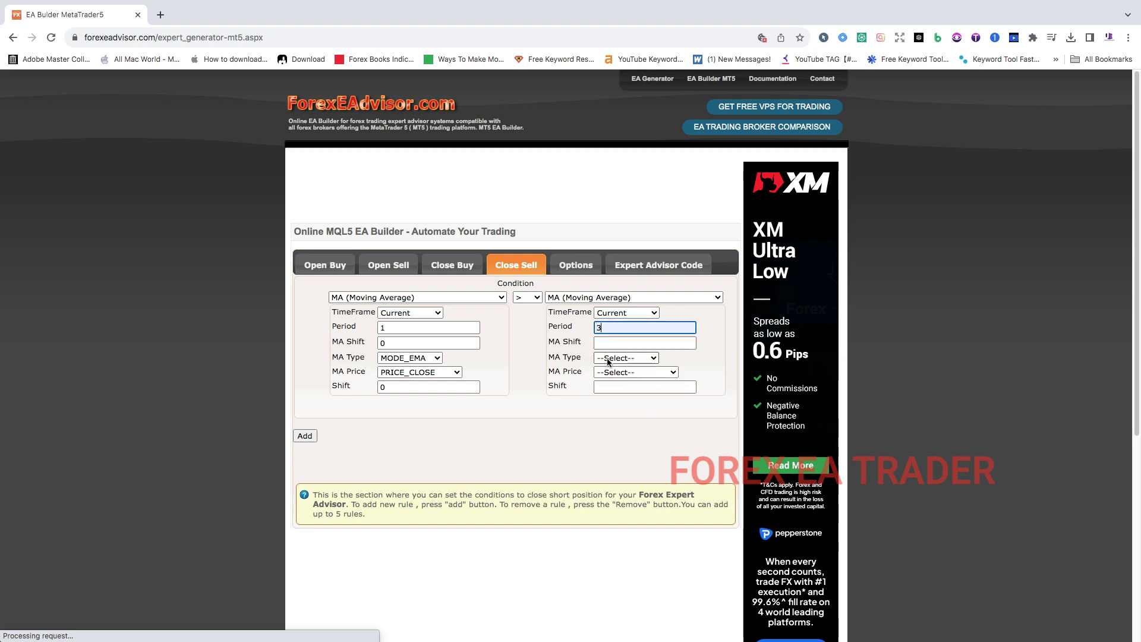
{"action": "left_click", "coordinate": [607, 343]}
{"action": "left_click", "coordinate": [643, 368]}
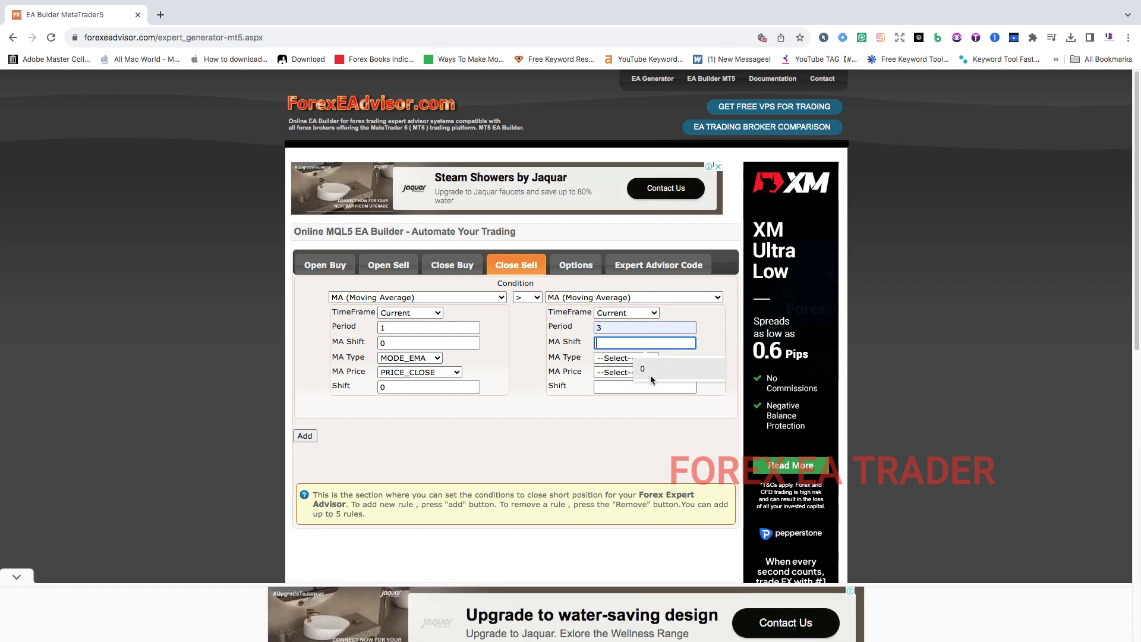
Step: Set the second close-sell moving average's type to MODE_EMA and its price to PRICE_CLOSE
{"action": "left_click", "coordinate": [618, 358]}
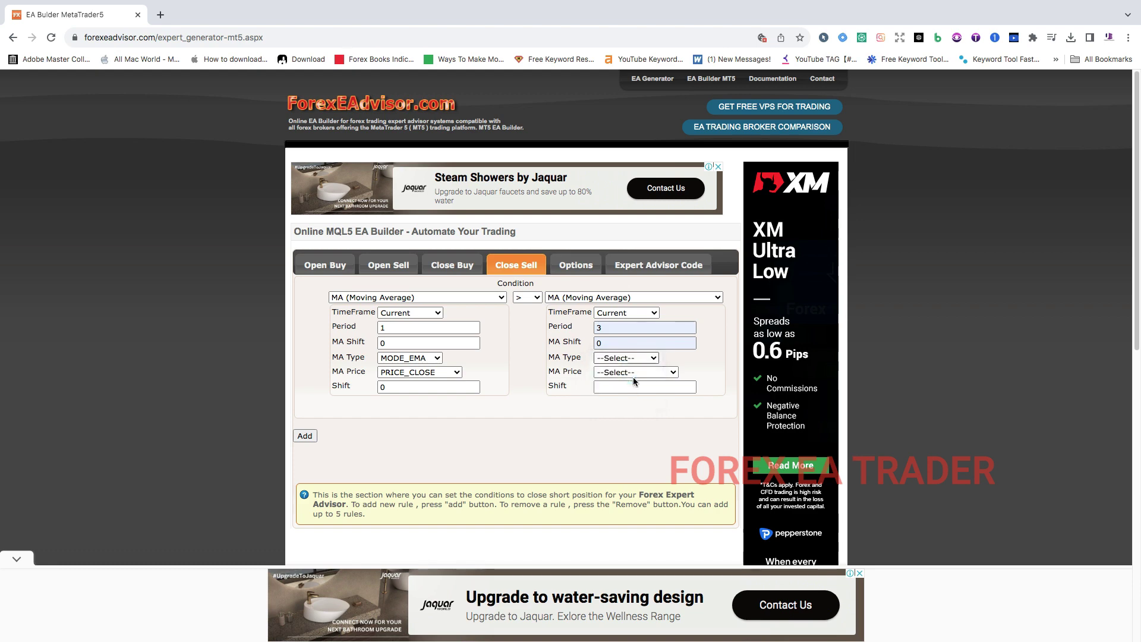
{"action": "left_click", "coordinate": [633, 377]}
{"action": "left_click", "coordinate": [627, 373]}
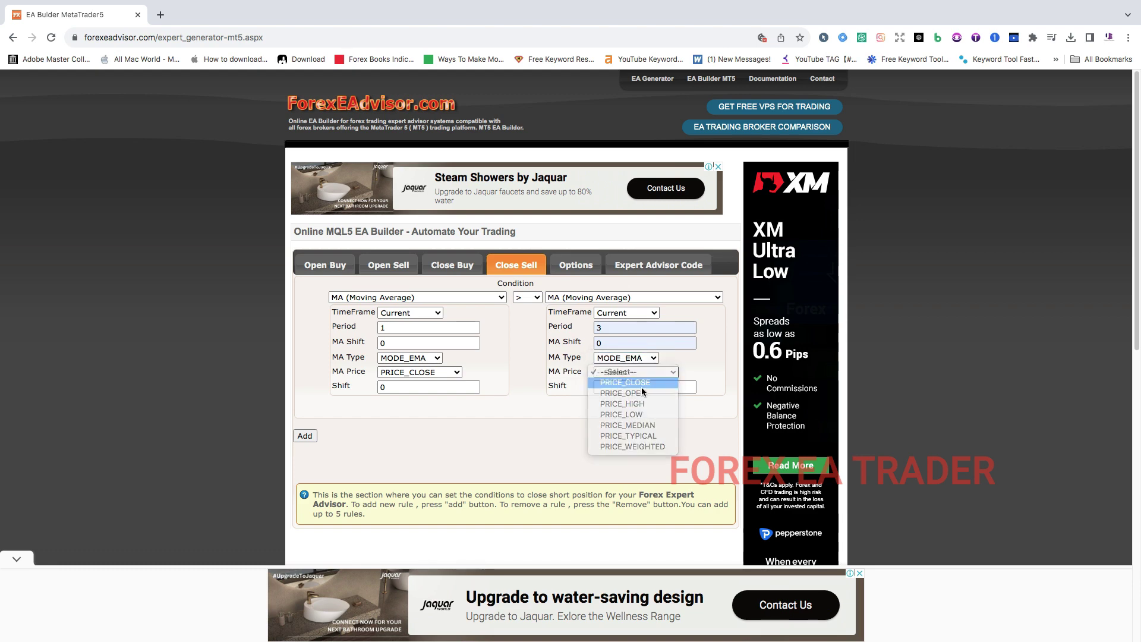
{"action": "left_click", "coordinate": [641, 386]}
{"action": "left_click", "coordinate": [642, 388]}
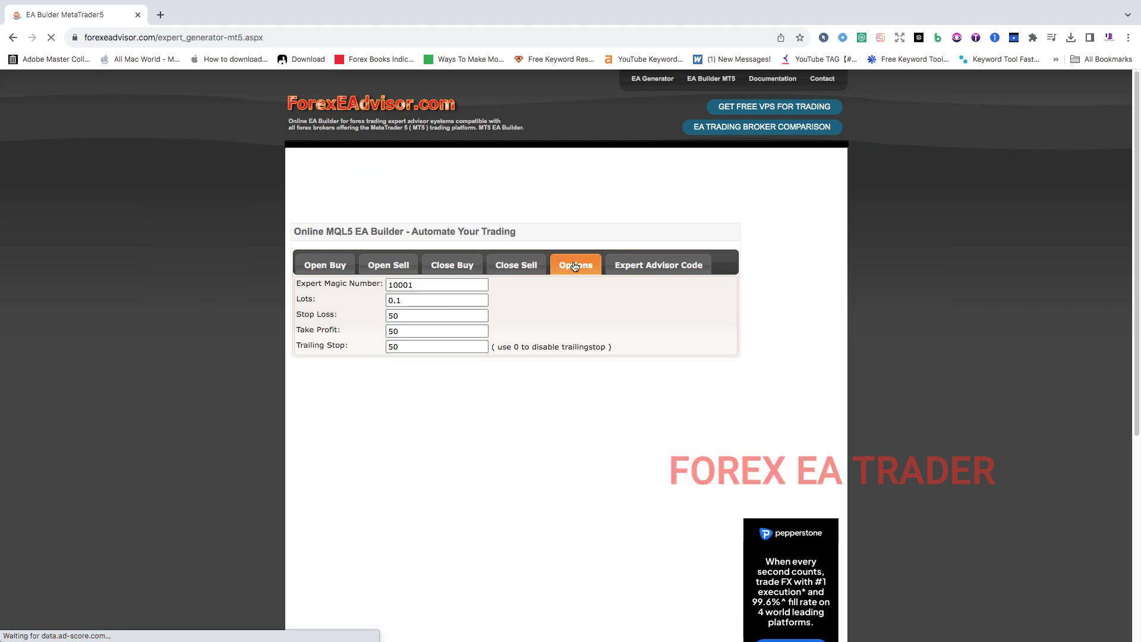
Step: Change the Expert Magic Number in the expert advisor's options to 1000231
{"action": "left_click", "coordinate": [414, 292]}
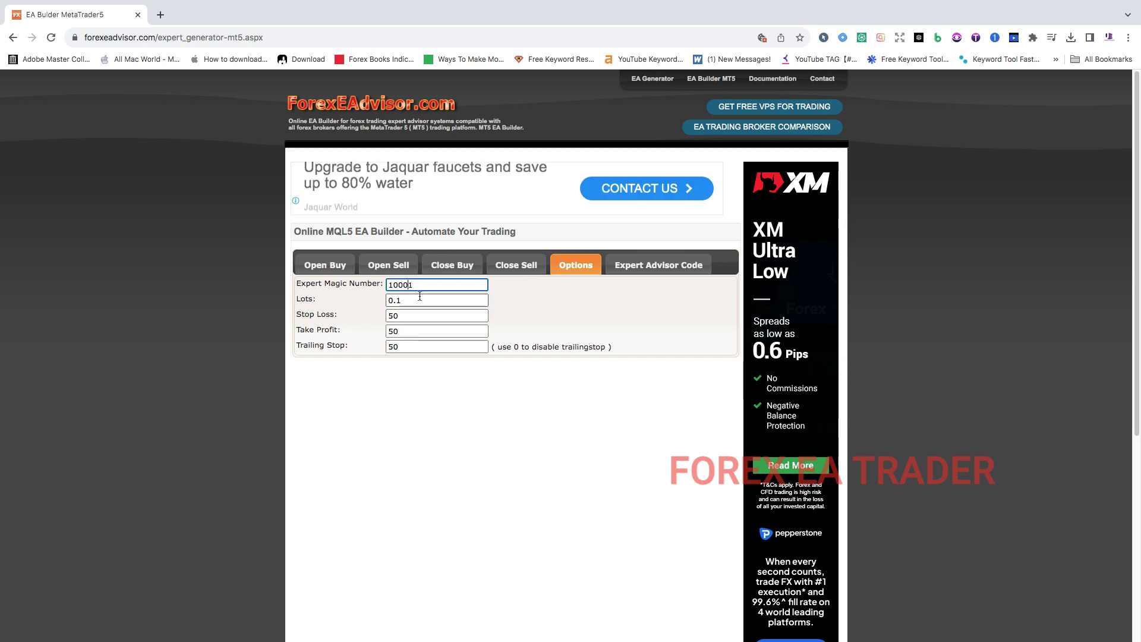
{"action": "type", "text": "23"}
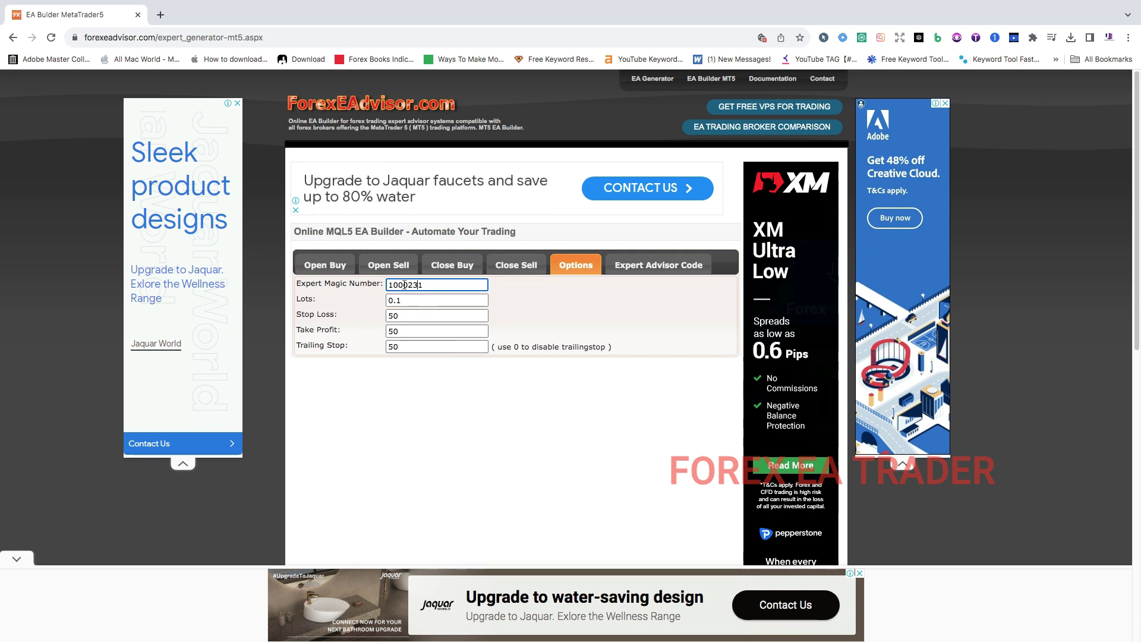
{"action": "left_click_drag", "start_coordinate": [404, 285], "coordinate": [434, 284]}
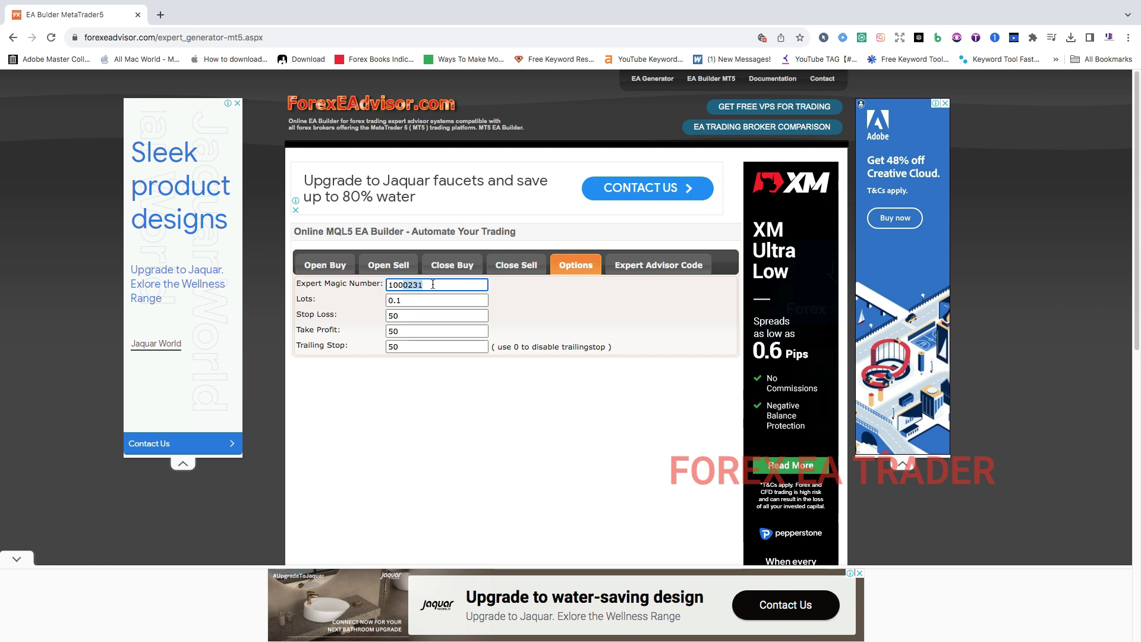
{"action": "left_click", "coordinate": [404, 285]}
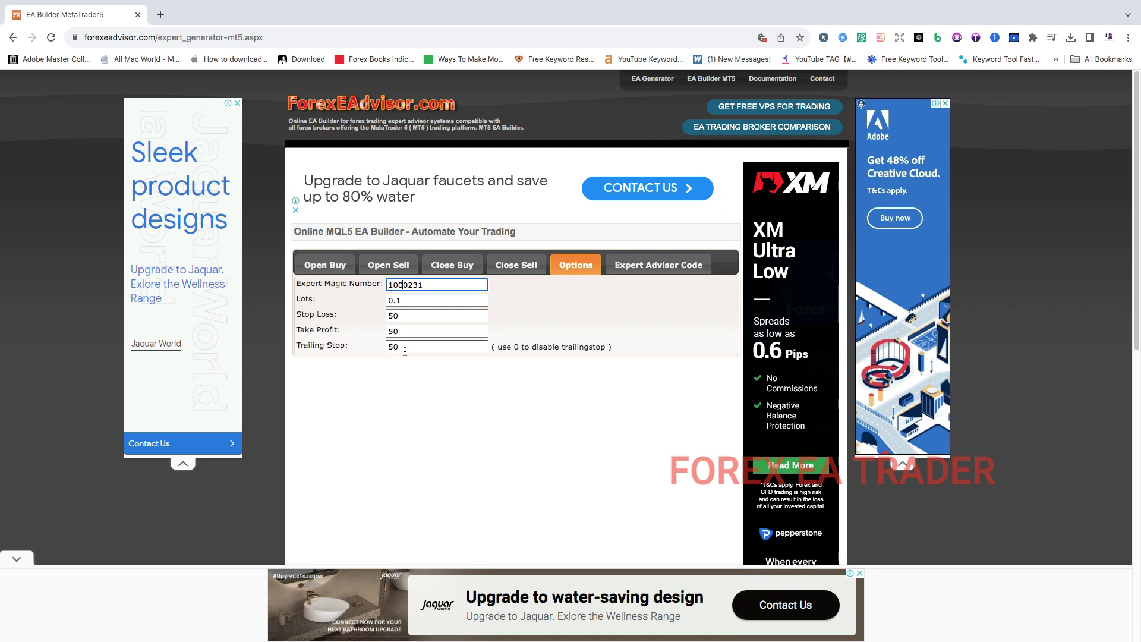
Step: Try lot sizes of 0.10 and 0.01 for the expert advisor
{"action": "left_click", "coordinate": [404, 302]}
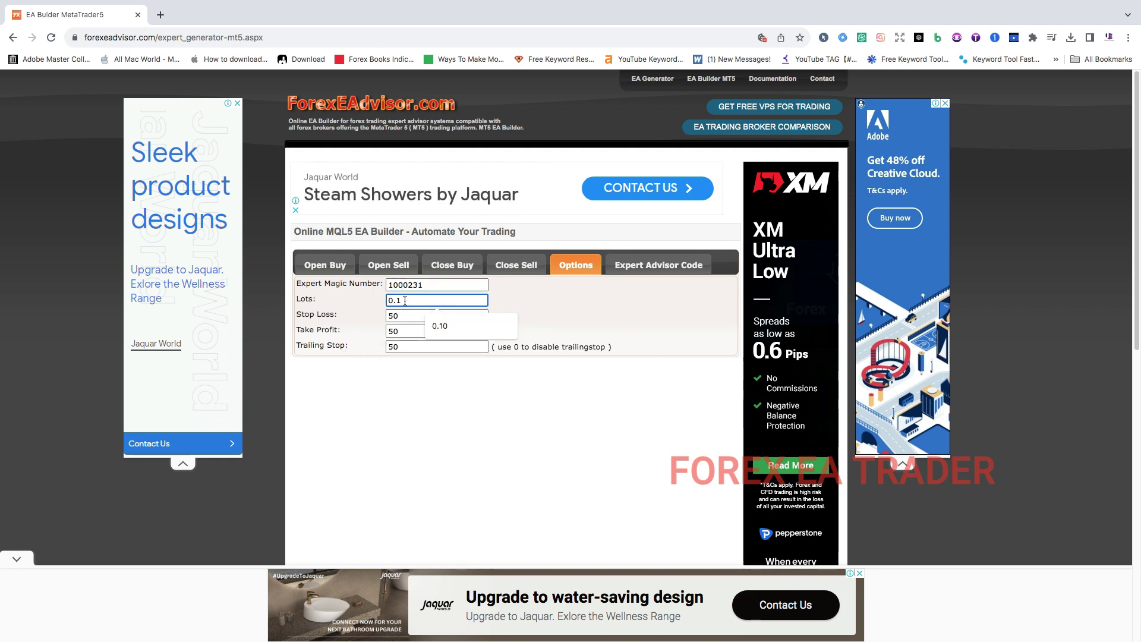
{"action": "left_click", "coordinate": [440, 326]}
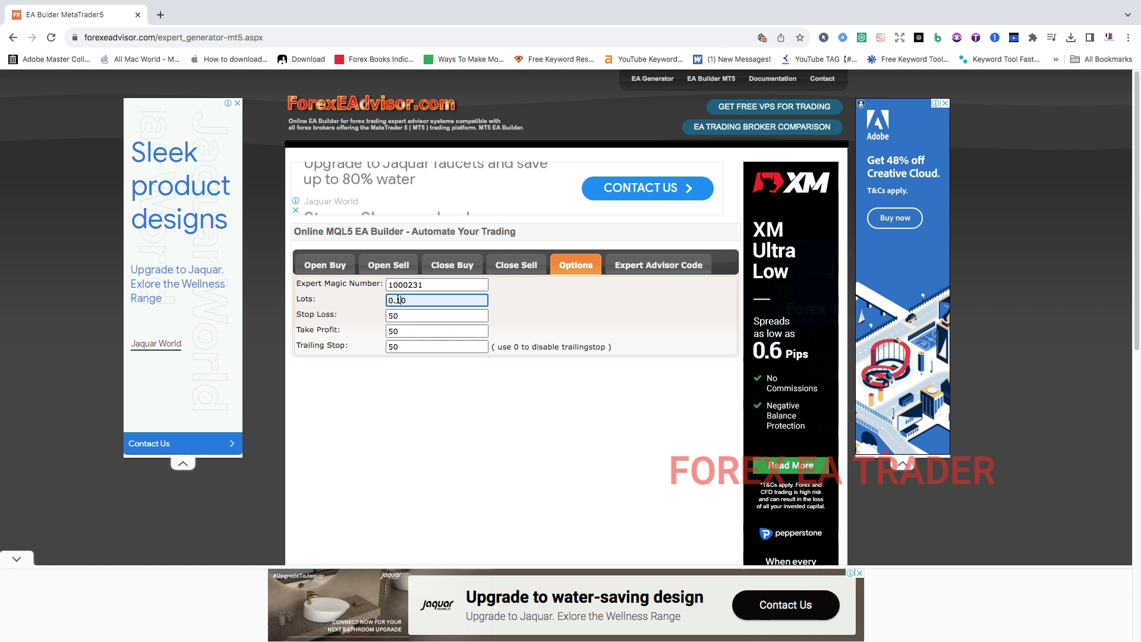
{"action": "left_click_drag", "start_coordinate": [397, 301], "coordinate": [424, 303]}
{"action": "type", "text": "0"}
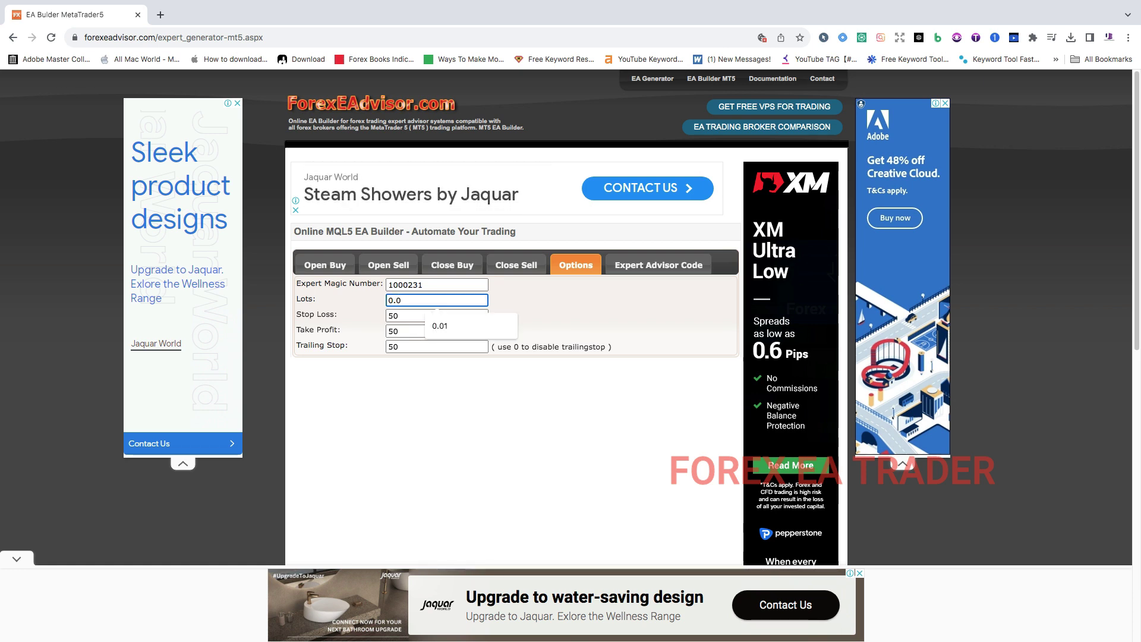
{"action": "left_click", "coordinate": [458, 326]}
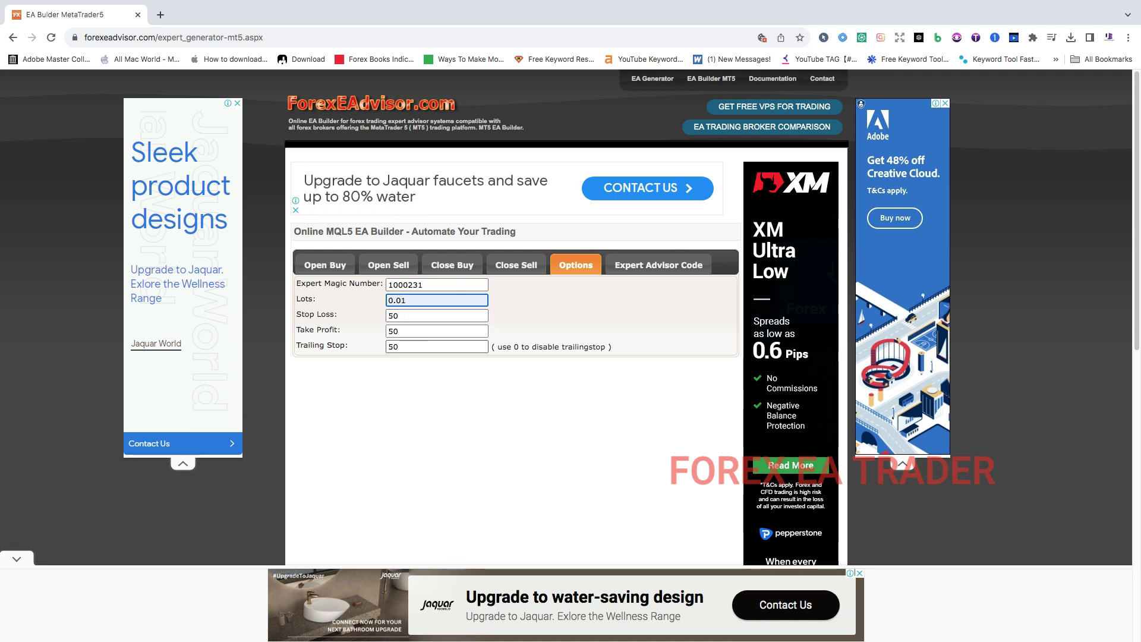
Step: Set the expert advisor's lot size to 0.005
{"action": "type", "text": "0.001"}
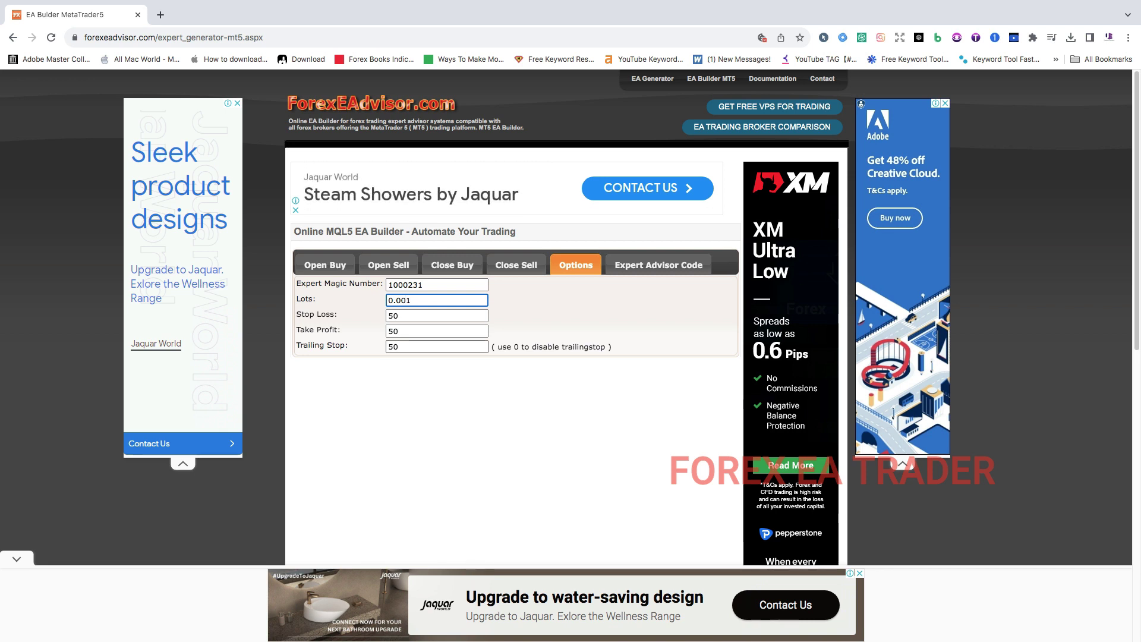
{"action": "left_click", "coordinate": [415, 315]}
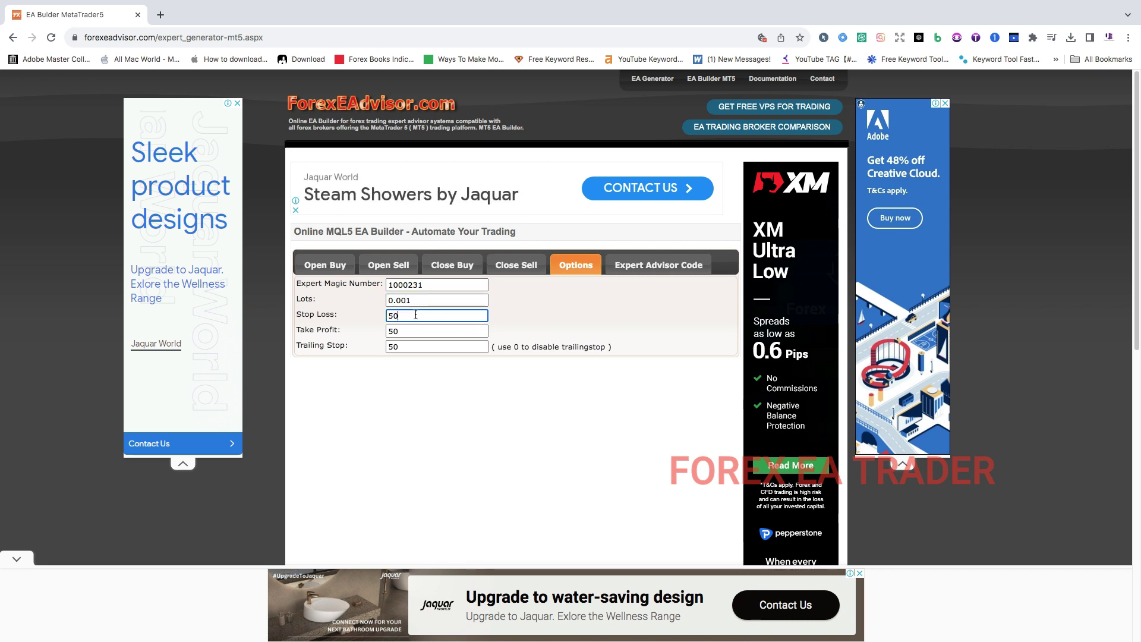
{"action": "left_click_drag", "start_coordinate": [408, 301], "coordinate": [416, 302]}
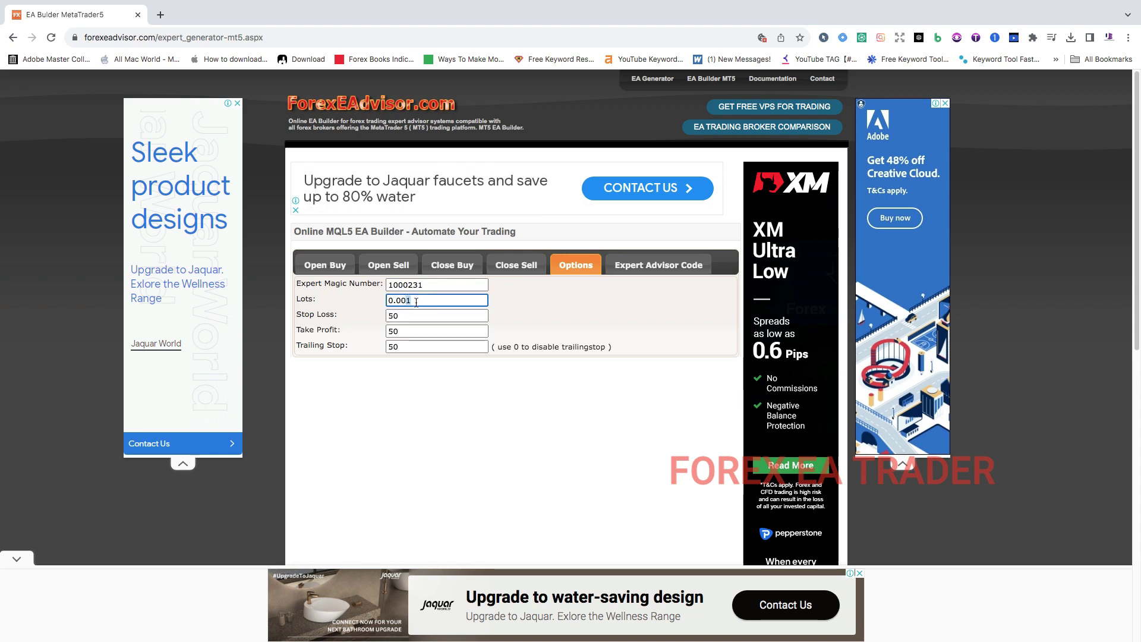
{"action": "type", "text": "5"}
Step: Set the expert advisor's take profit to 100
{"action": "double_click", "coordinate": [401, 318]}
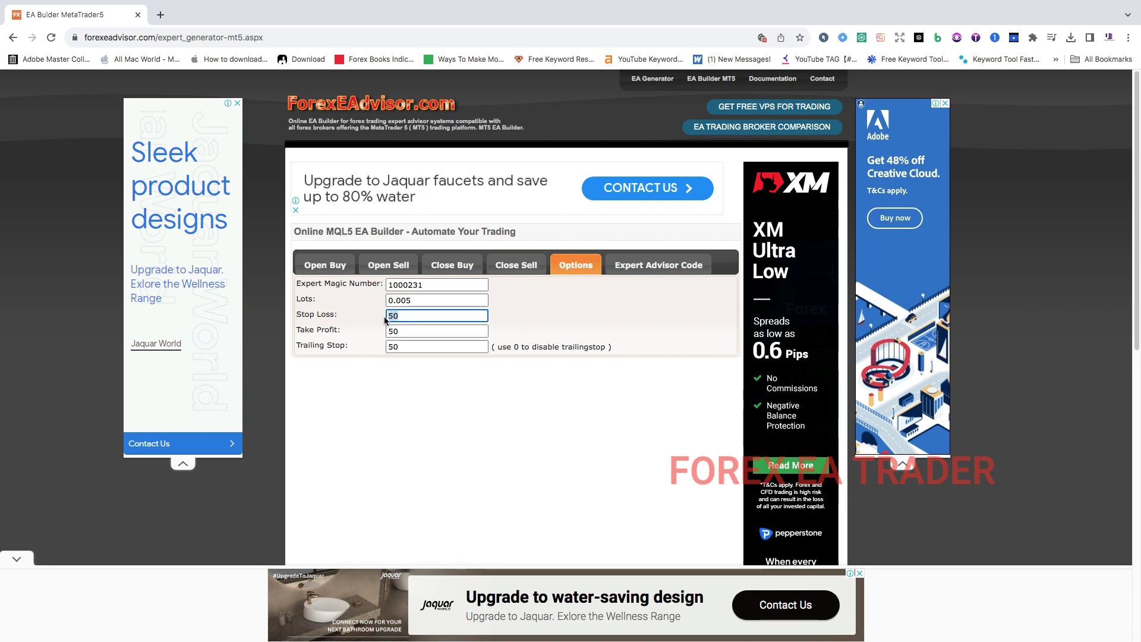
{"action": "key", "text": "Right"}
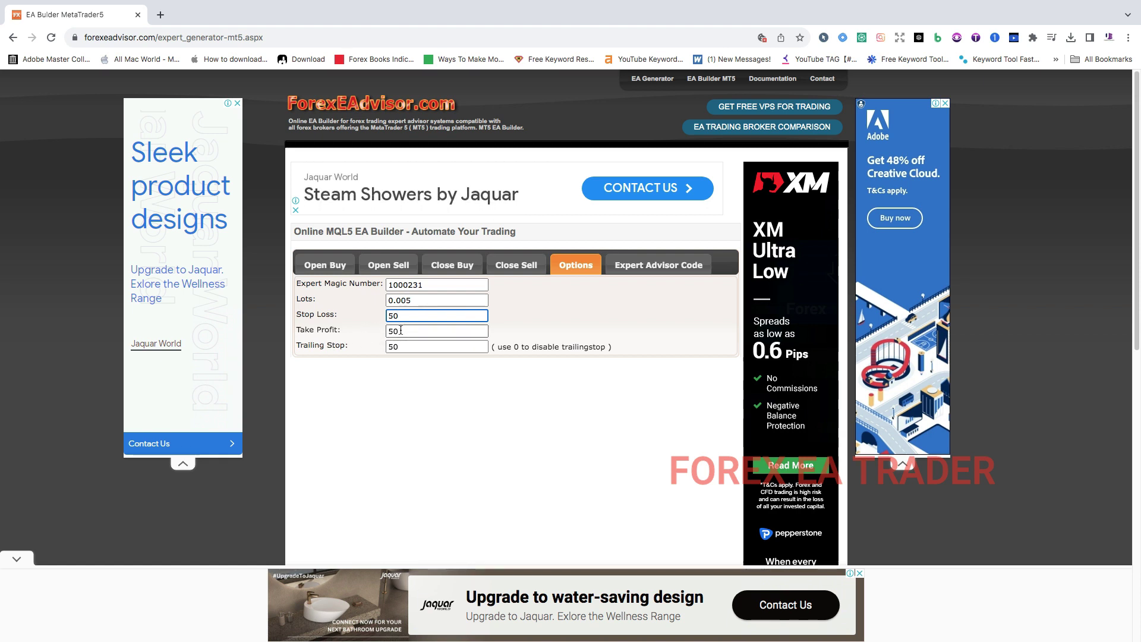
{"action": "double_click", "coordinate": [400, 330]}
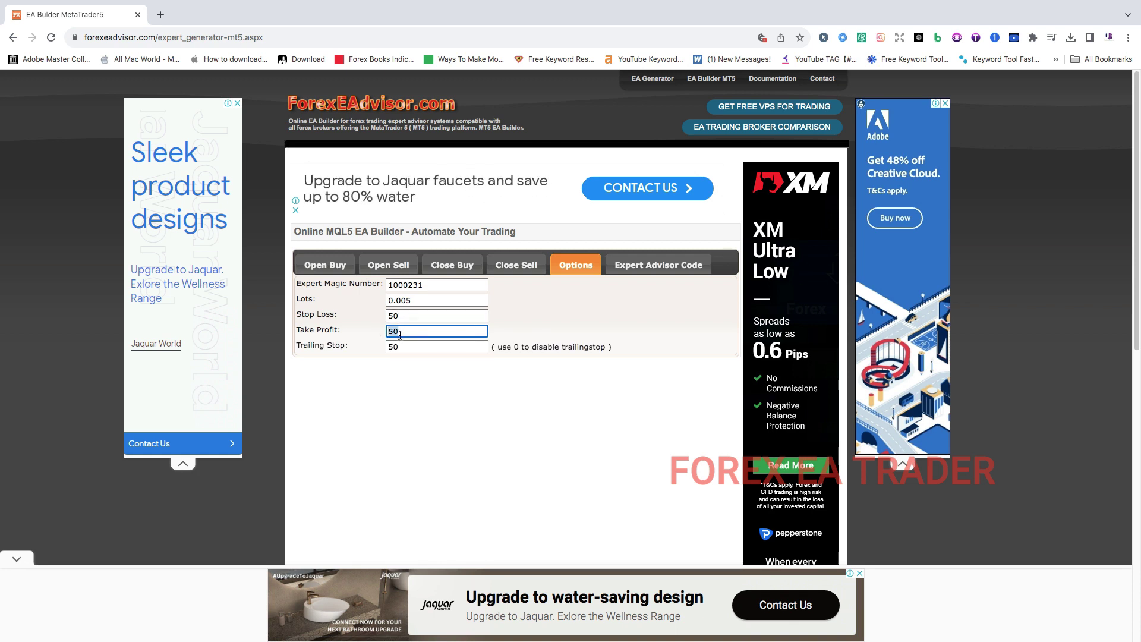
{"action": "type", "text": "100"}
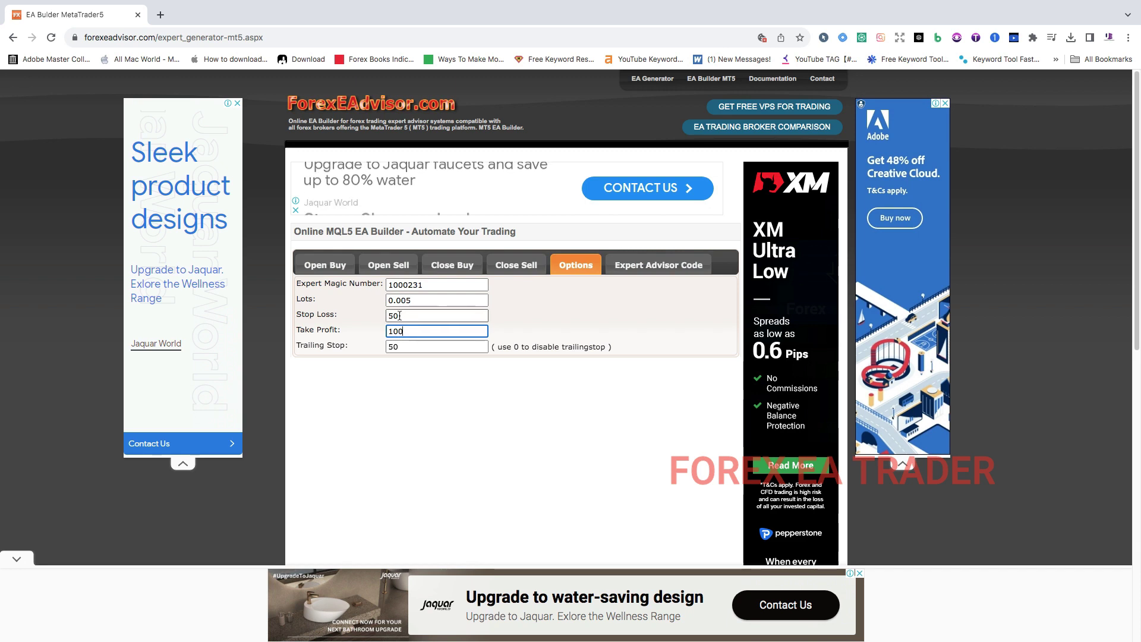
Step: Set the stop loss to 30 and the take profit to 60, and disable the trailing stop with 0
{"action": "left_click_drag", "start_coordinate": [400, 316], "coordinate": [384, 318]}
{"action": "type", "text": "30"}
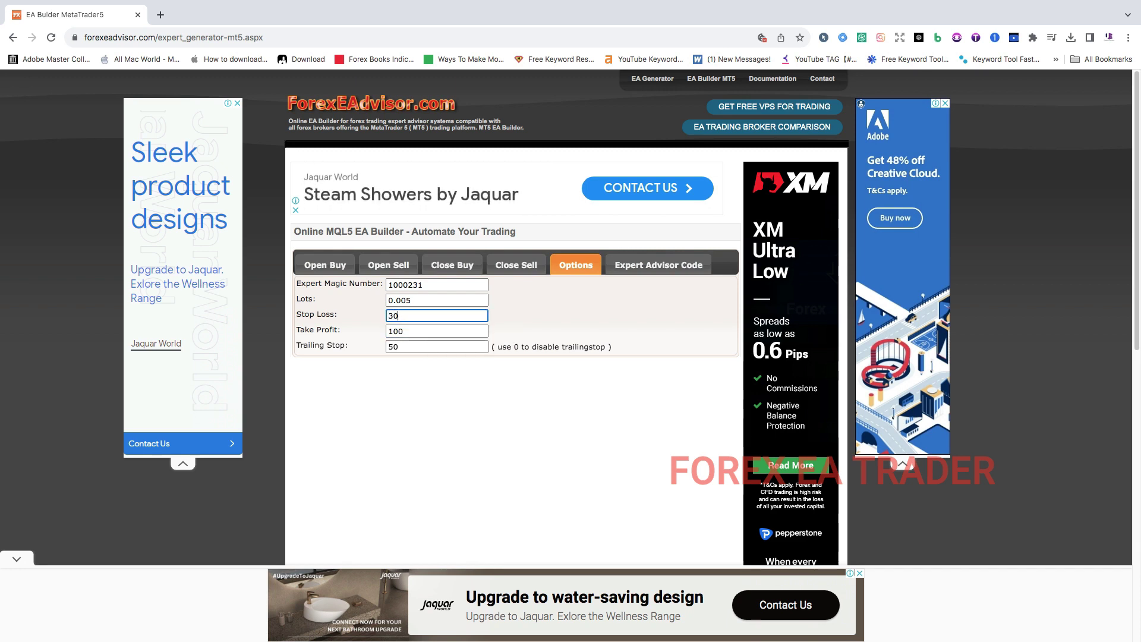
{"action": "left_click_drag", "start_coordinate": [397, 331], "coordinate": [380, 334]}
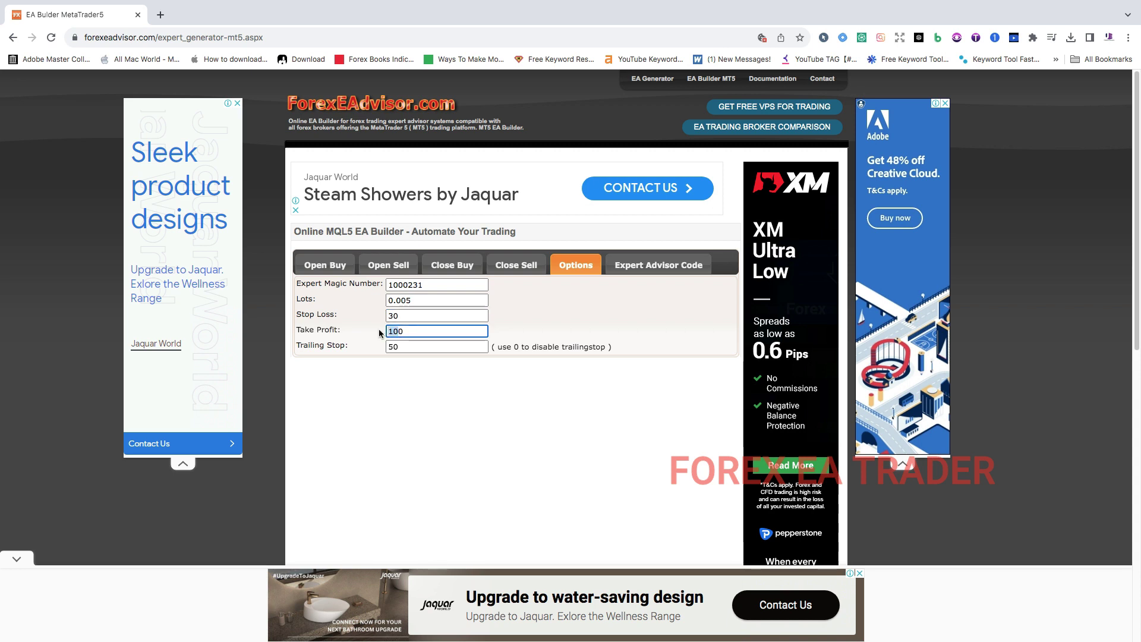
{"action": "type", "text": "60"}
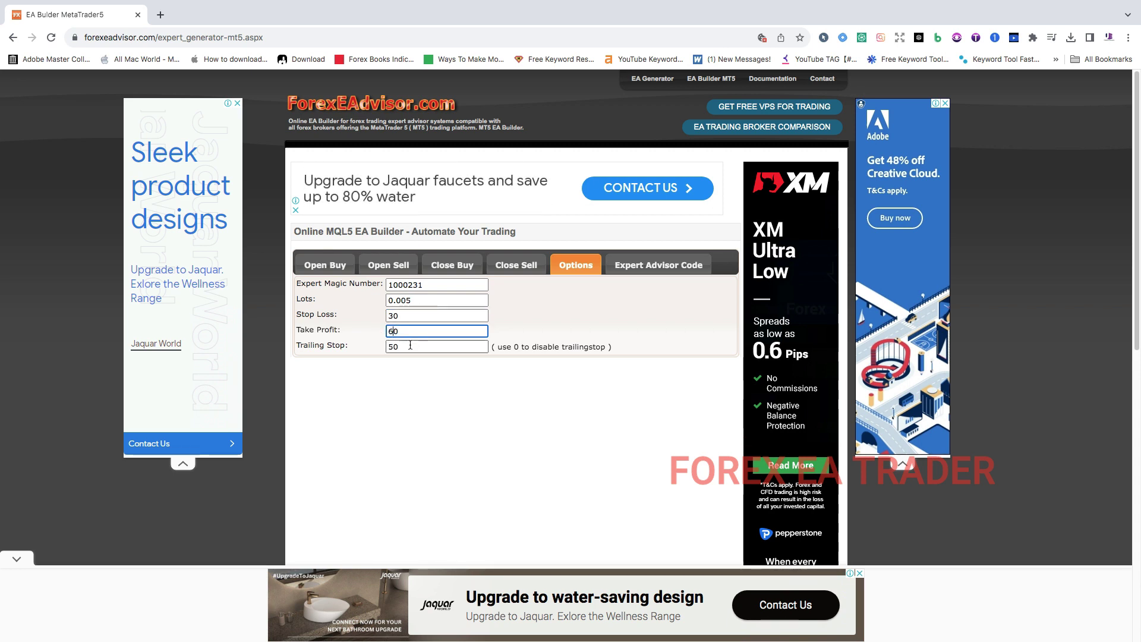
{"action": "left_click_drag", "start_coordinate": [399, 348], "coordinate": [372, 347]}
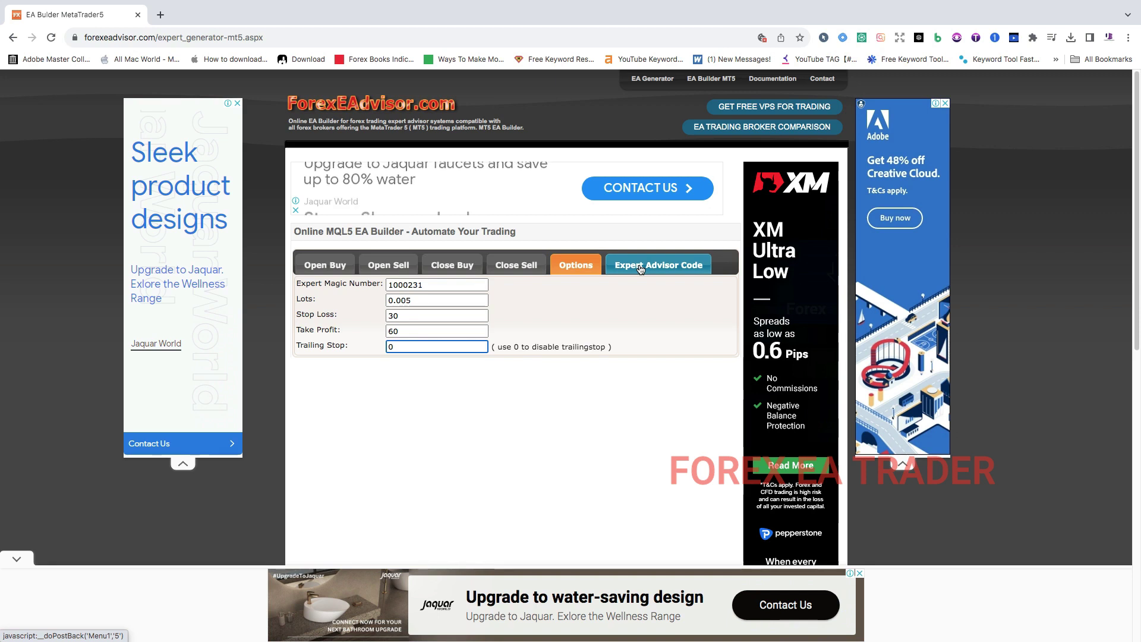
Step: Generate the expert advisor's MQL5 code and review the resulting source down to its position open and close logic
{"action": "left_click", "coordinate": [641, 265]}
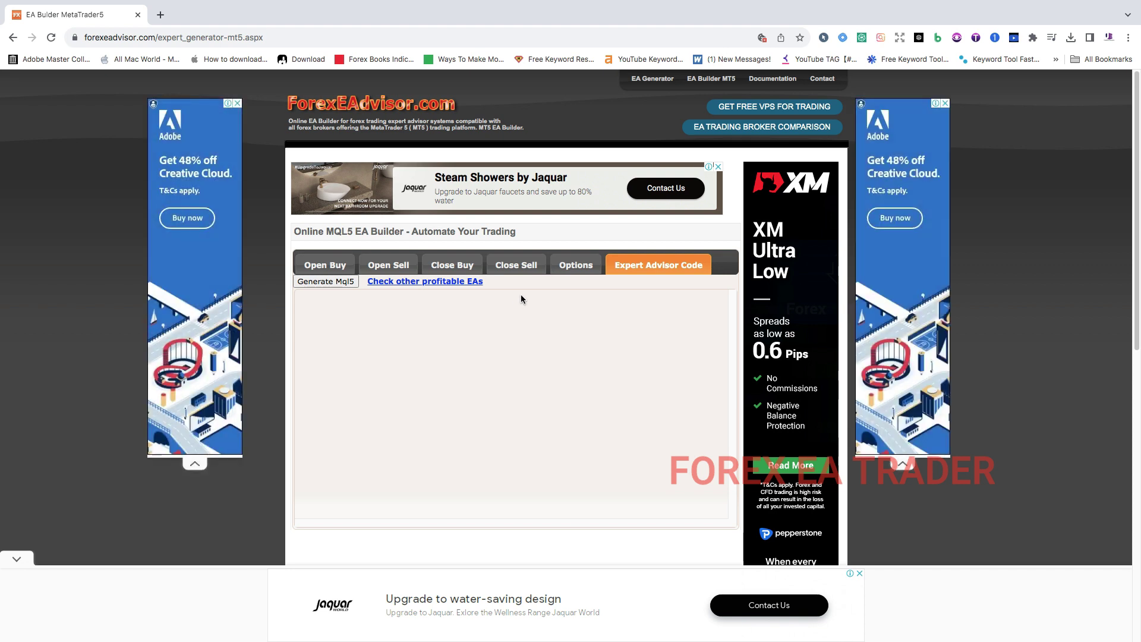
{"action": "left_click", "coordinate": [325, 281]}
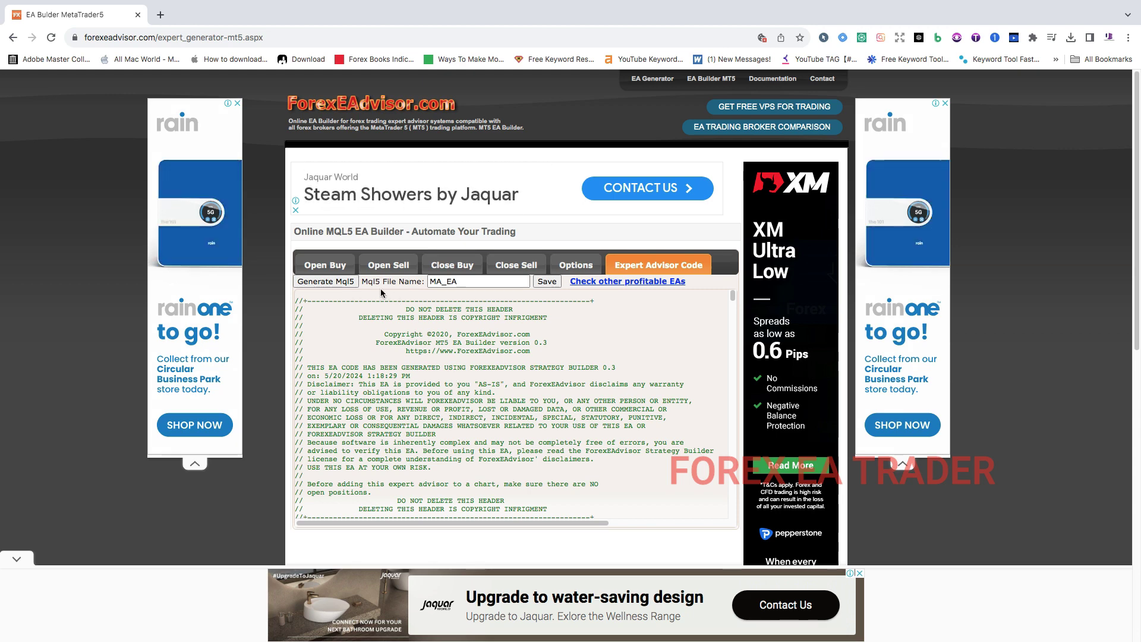
{"action": "scroll", "coordinate": [434, 357], "scroll_direction": "down", "scroll_amount": 12}
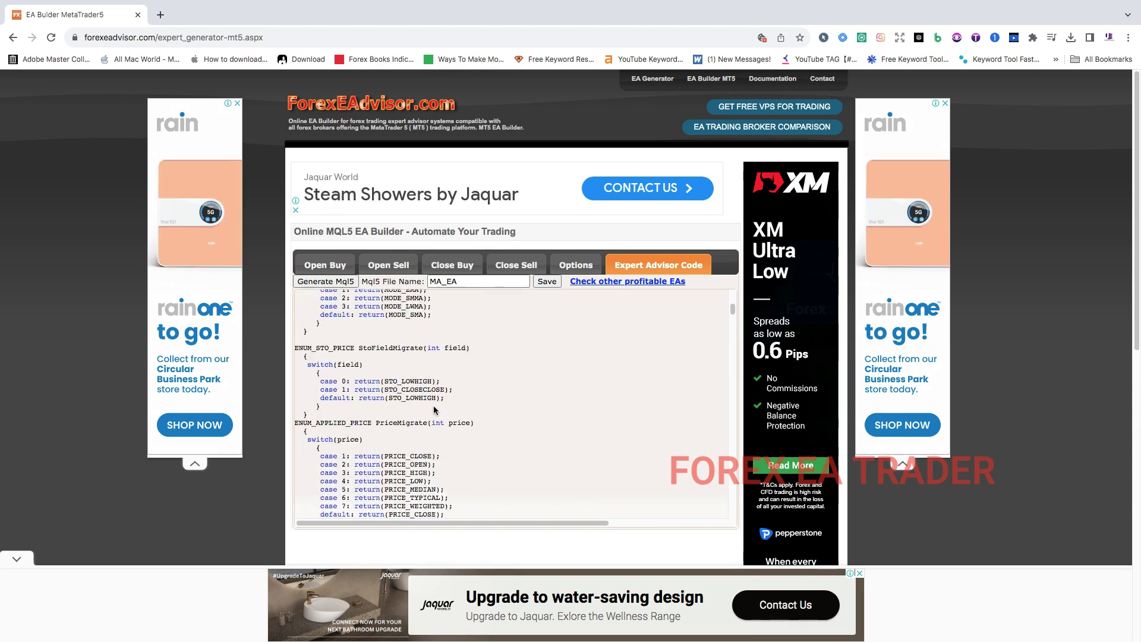
{"action": "scroll", "coordinate": [435, 406], "scroll_direction": "down", "scroll_amount": 10}
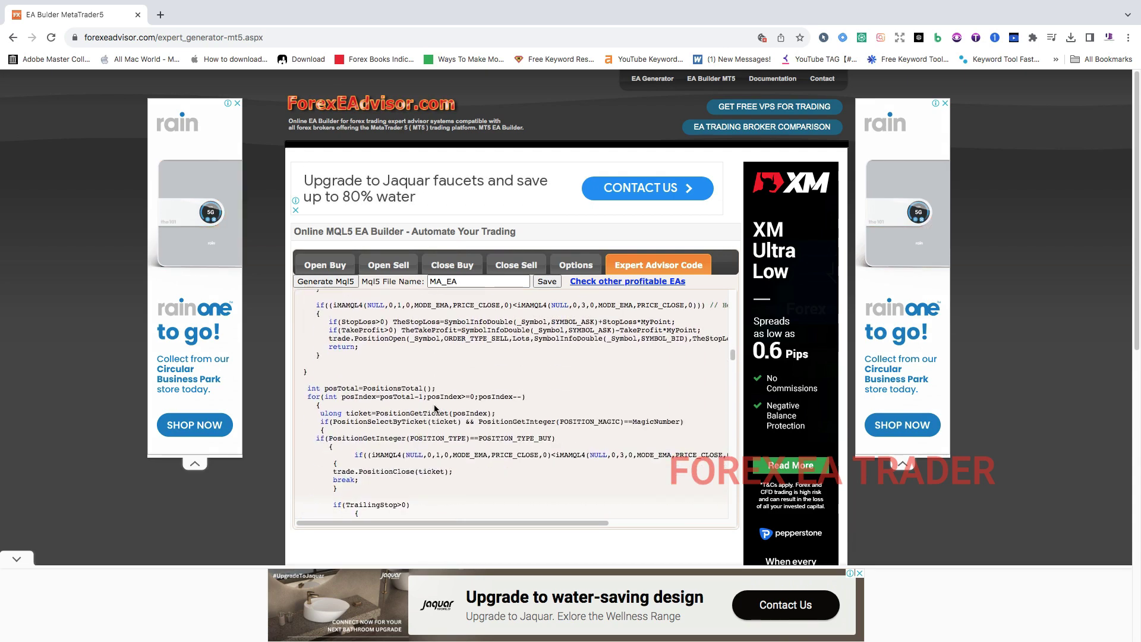
{"action": "scroll", "coordinate": [445, 390], "scroll_direction": "up", "scroll_amount": 20}
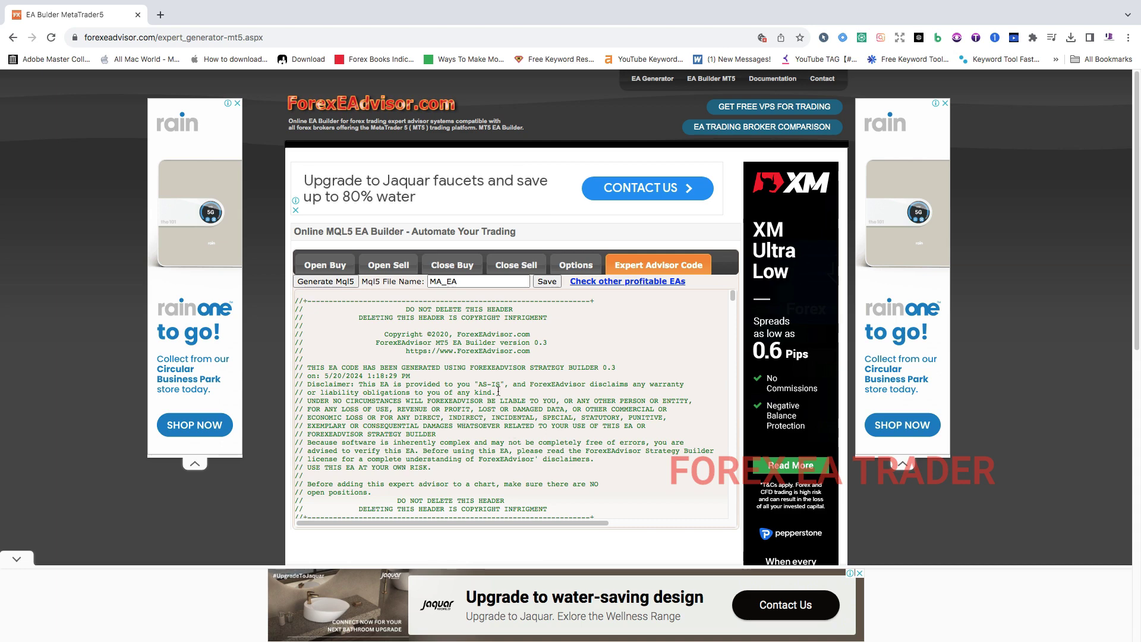
{"action": "left_click_drag", "start_coordinate": [408, 310], "coordinate": [518, 497]}
{"action": "left_click", "coordinate": [454, 429]}
Step: Set the MQL5 file name to MondayEAMT5 and save the generated expert advisor file
{"action": "left_click", "coordinate": [443, 281]}
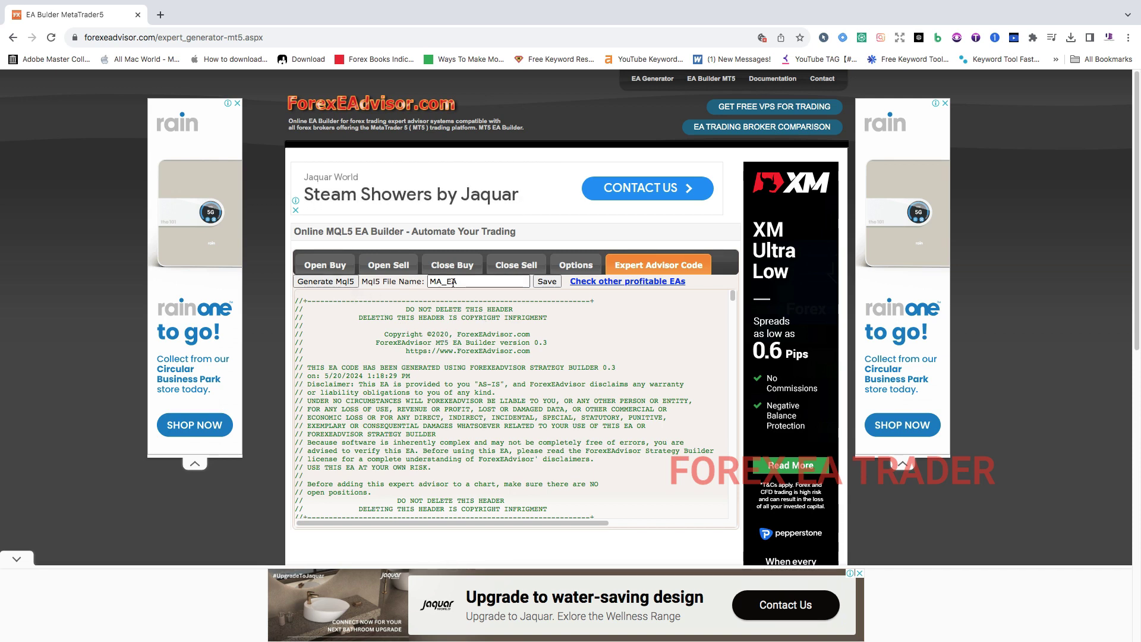
{"action": "left_click_drag", "start_coordinate": [458, 282], "coordinate": [446, 281]}
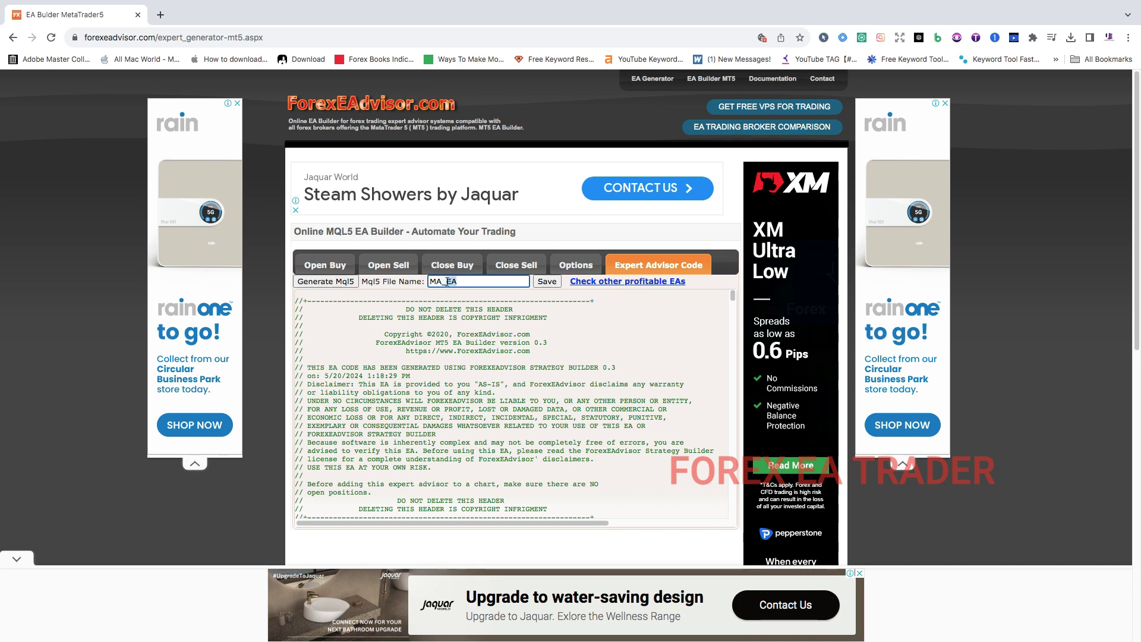
{"action": "double_click", "coordinate": [447, 281]}
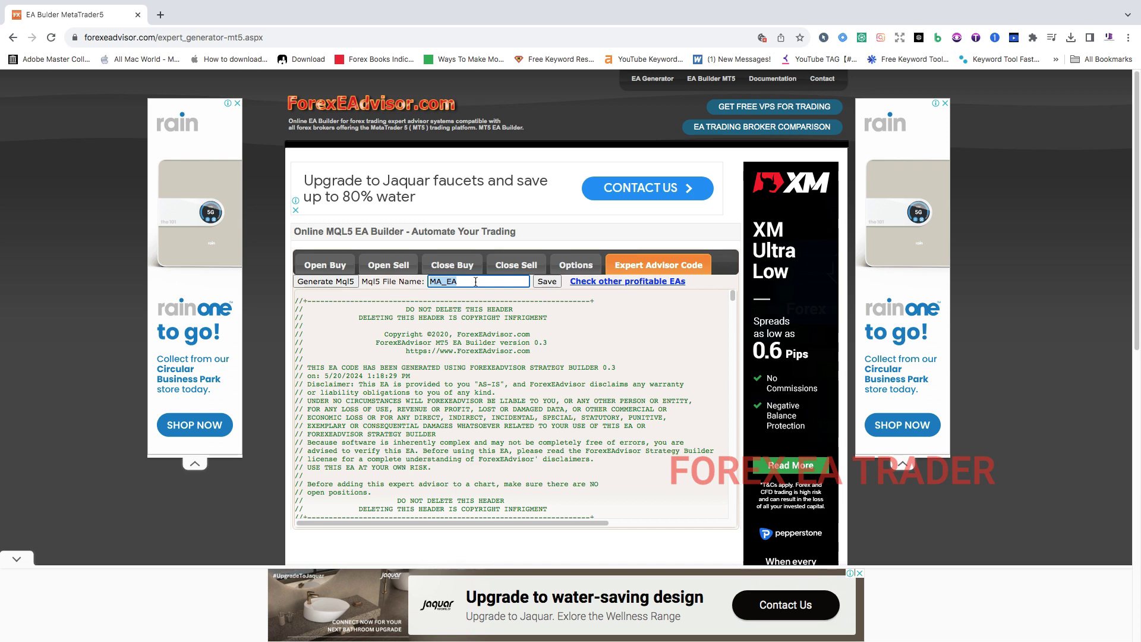
{"action": "type", "text": "Mond"}
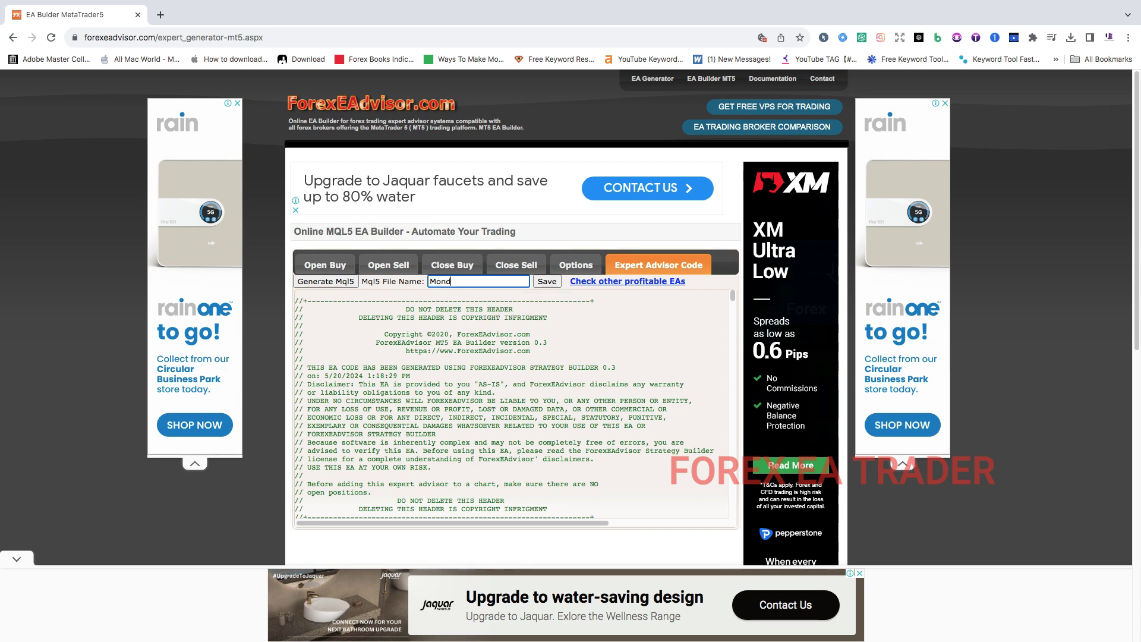
{"action": "type", "text": "ayE"}
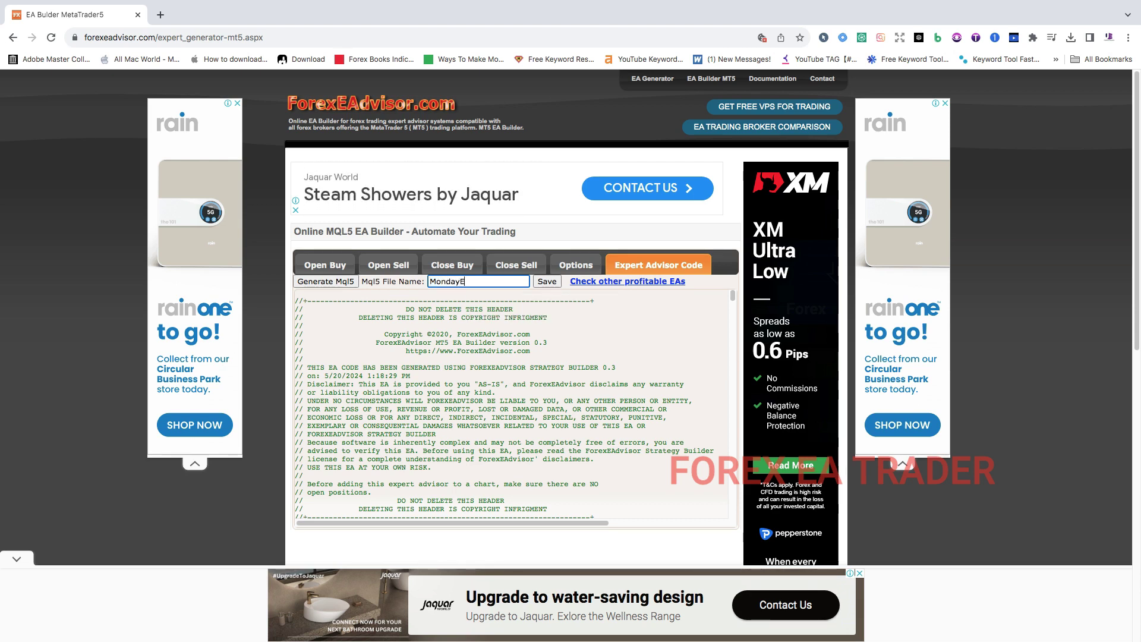
{"action": "type", "text": "AMT5"}
{"action": "left_click", "coordinate": [480, 341]}
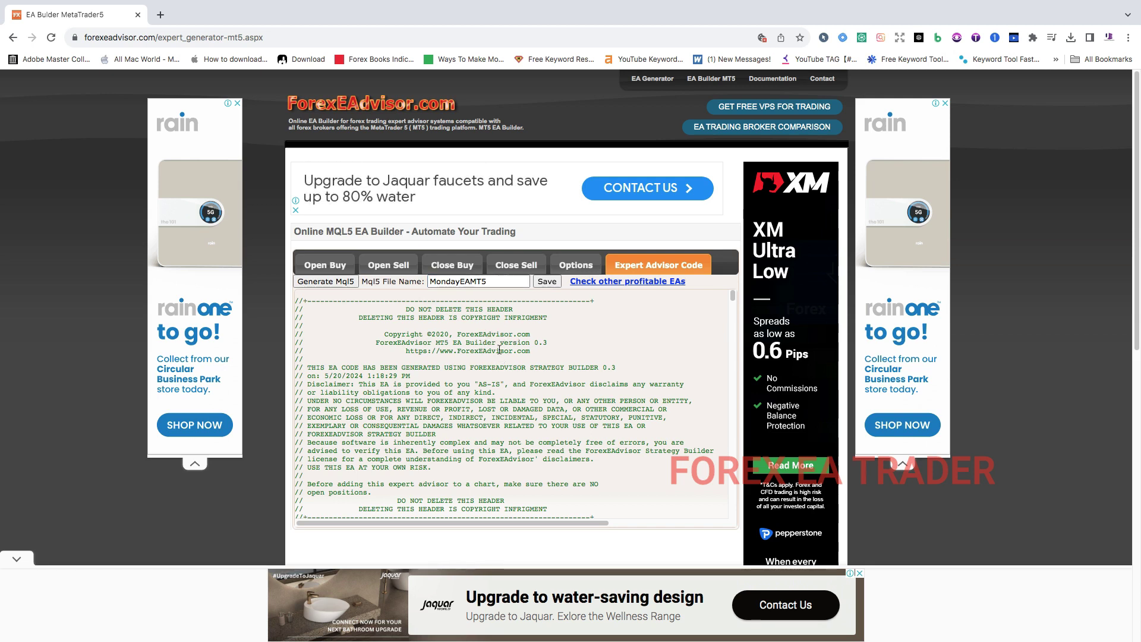
{"action": "left_click_drag", "start_coordinate": [499, 351], "coordinate": [497, 364]}
{"action": "left_click", "coordinate": [483, 351]}
{"action": "left_click", "coordinate": [548, 286]}
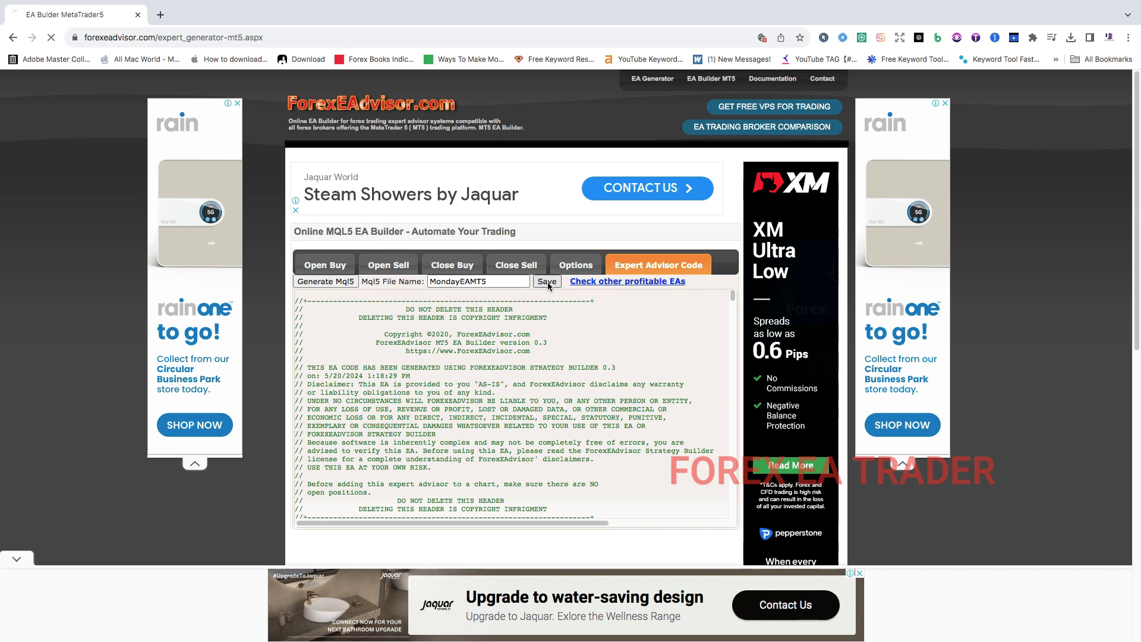